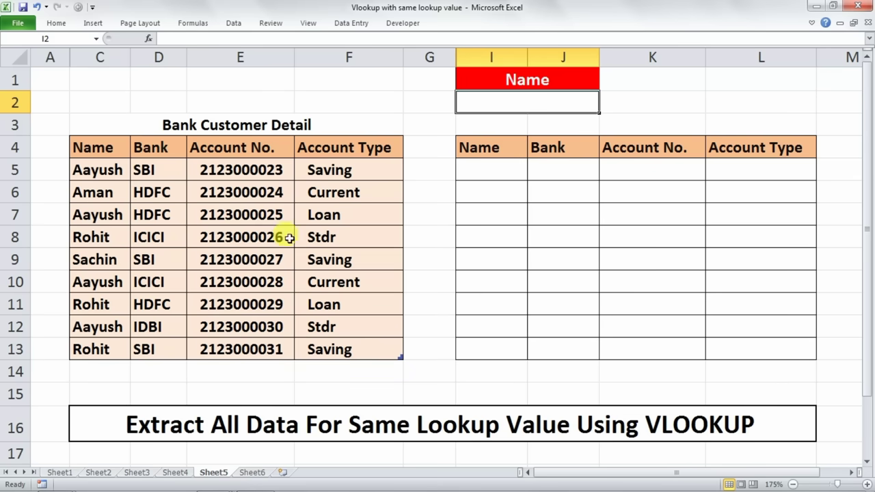
# - Highlight Aayush's four account rows (SBI, HDFC, ICICI, IDBI) in the customer table
pyautogui.moveTo(78, 170)
pyautogui.mouseDown()
pyautogui.moveTo(224, 172)
pyautogui.moveTo(294, 198)
pyautogui.mouseUp()
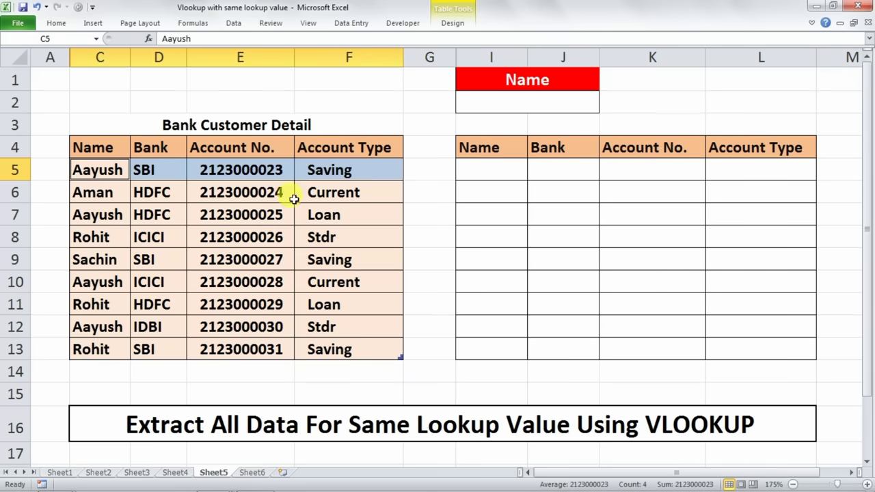
pyautogui.moveTo(94, 219); pyautogui.dragTo(322, 214)
pyautogui.moveTo(78, 281); pyautogui.dragTo(344, 280)
pyautogui.moveTo(86, 327); pyautogui.dragTo(350, 328)
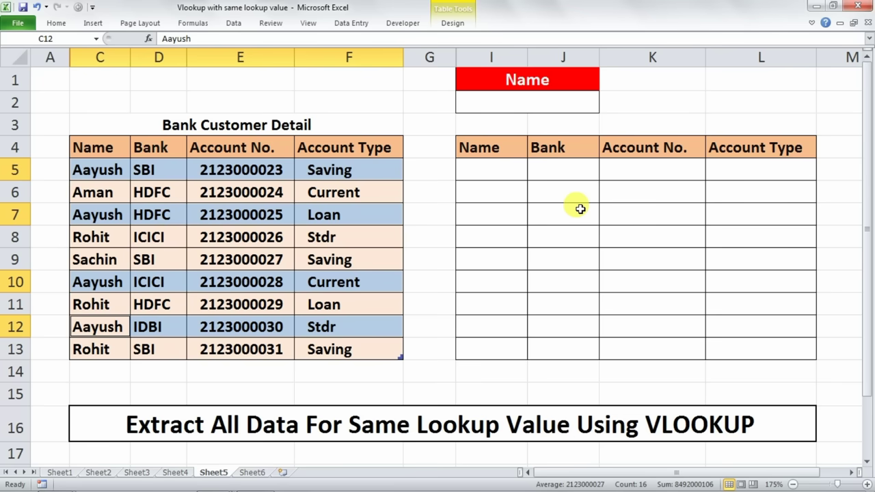
pyautogui.click(502, 101)
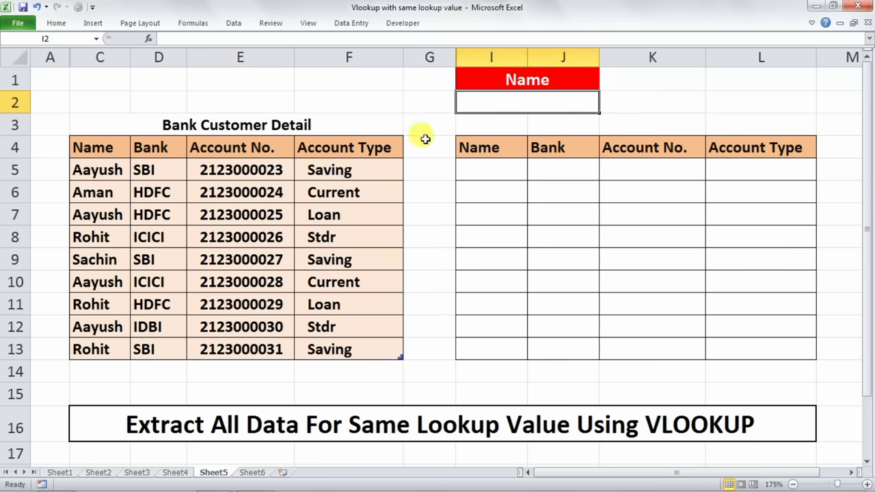
pyautogui.moveTo(106, 170); pyautogui.dragTo(312, 173)
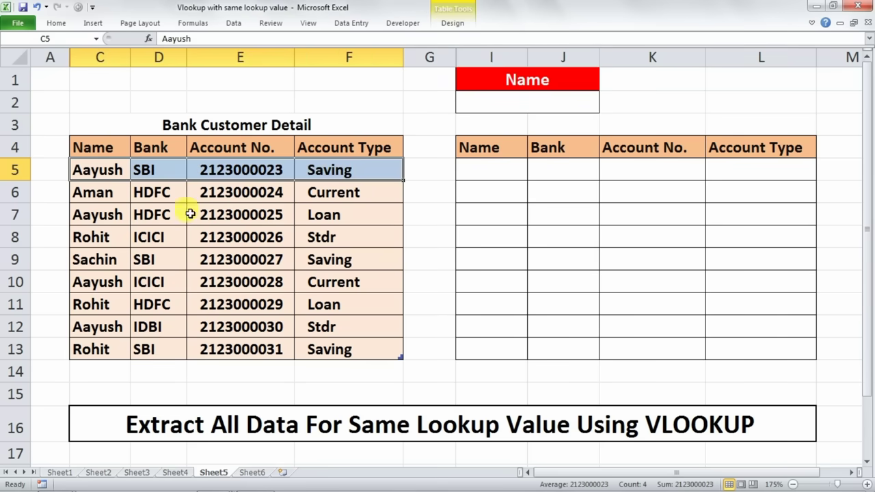
pyautogui.keyDown('ctrl'); pyautogui.moveTo(113, 215); pyautogui.dragTo(321, 214); pyautogui.keyUp('ctrl')
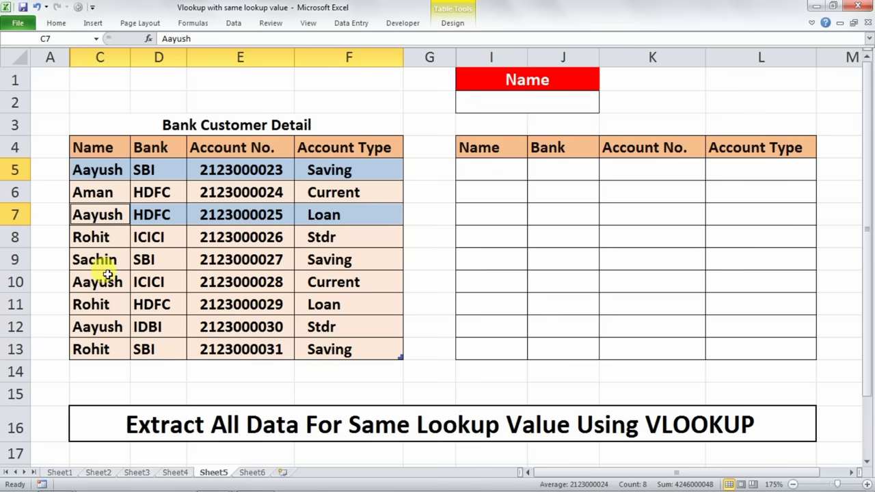
pyautogui.keyDown('ctrl'); pyautogui.moveTo(106, 282); pyautogui.dragTo(328, 280); pyautogui.keyUp('ctrl')
pyautogui.keyDown('ctrl'); pyautogui.moveTo(96, 327); pyautogui.dragTo(335, 326); pyautogui.keyUp('ctrl')
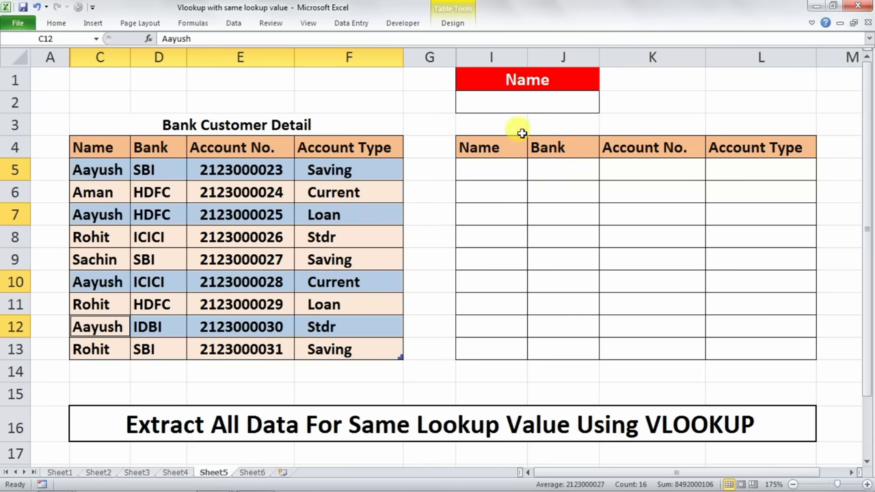
pyautogui.click(511, 106)
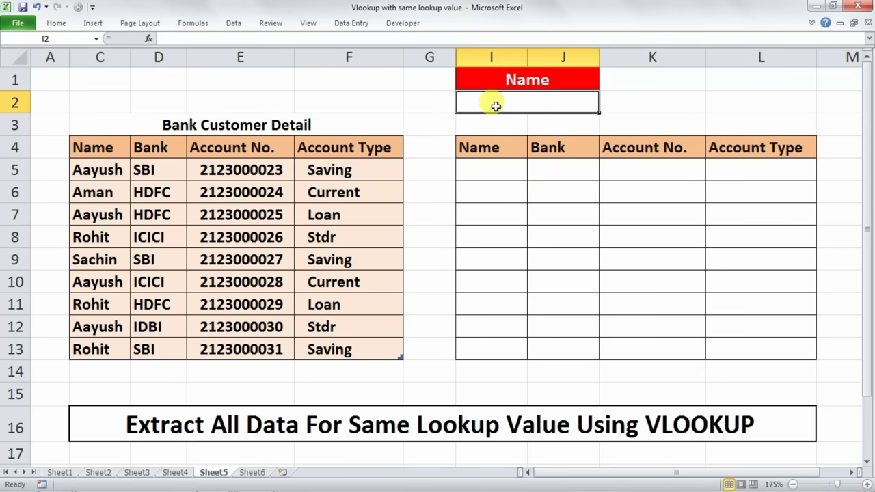
# - Enter aayush in the Name cell I2 so the lookup table fills with his accounts
pyautogui.write('aay')
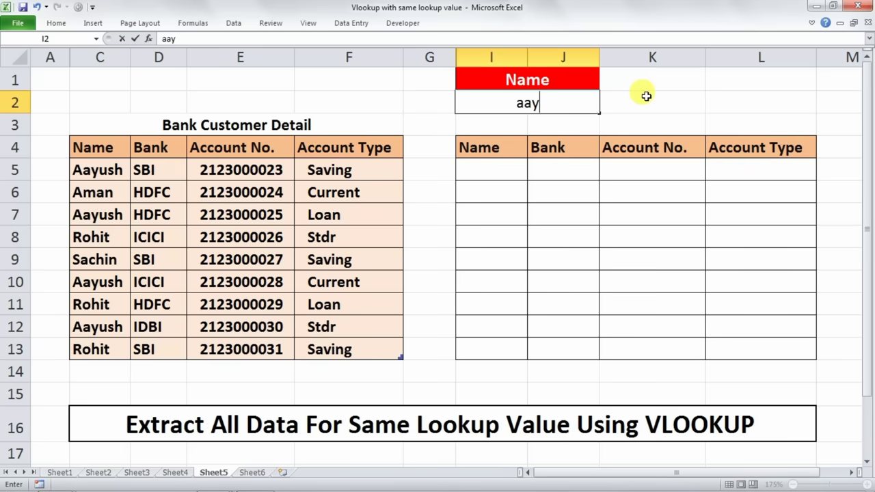
pyautogui.write('ush')
pyautogui.click(646, 96)
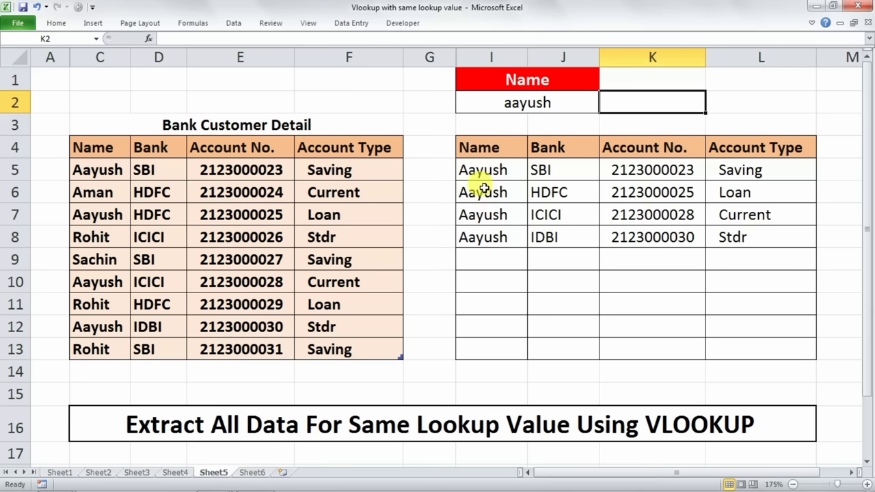
pyautogui.click(486, 108)
# - Select the four Aayush names in column C to compare them with the lookup results
pyautogui.moveTo(83, 170)
pyautogui.mouseDown()
pyautogui.moveTo(231, 164)
pyautogui.moveTo(321, 176)
pyautogui.mouseUp()
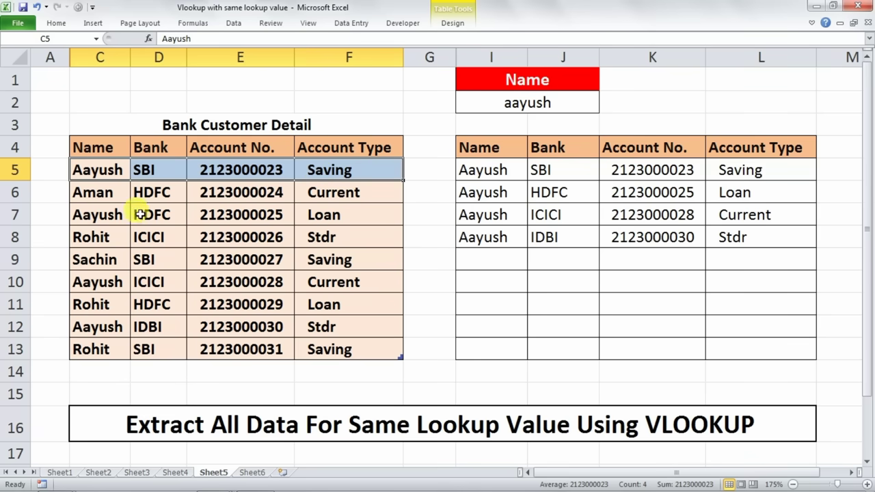
pyautogui.click(85, 171)
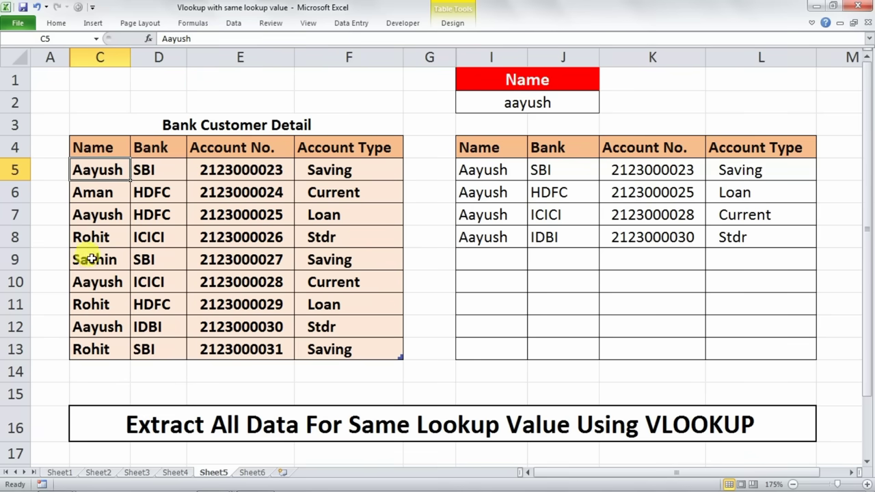
pyautogui.keyDown('ctrl'); pyautogui.click(84, 216); pyautogui.keyUp('ctrl')
pyautogui.keyDown('ctrl'); pyautogui.click(98, 282); pyautogui.keyUp('ctrl')
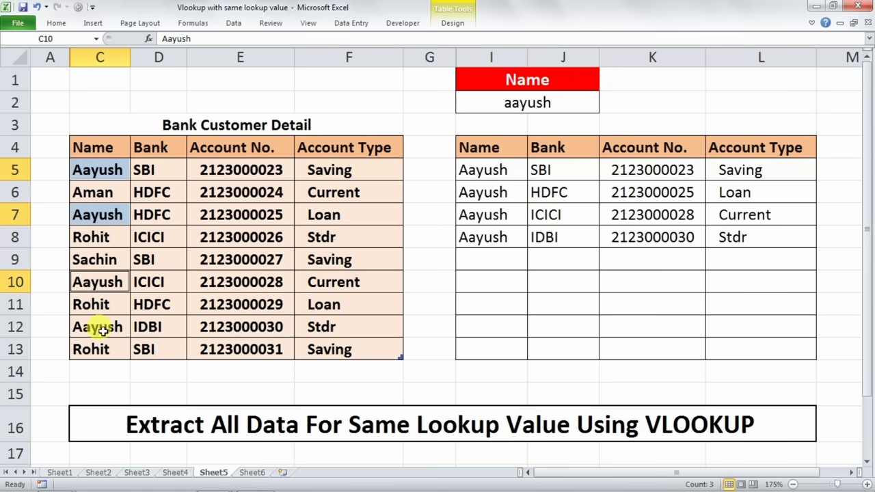
pyautogui.keyDown('ctrl'); pyautogui.click(100, 328); pyautogui.keyUp('ctrl')
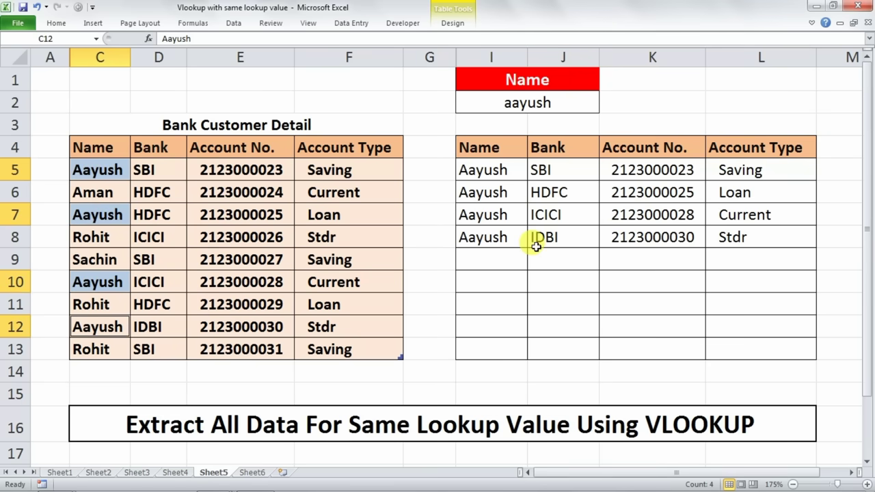
pyautogui.click(532, 103)
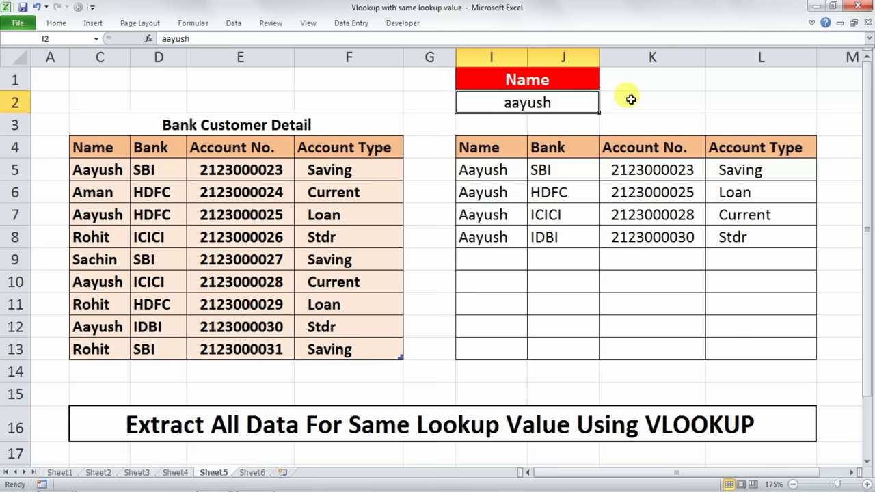
# - Enter rohit in I2 so the lookup lists Rohit's three accounts
pyautogui.write('rohit')
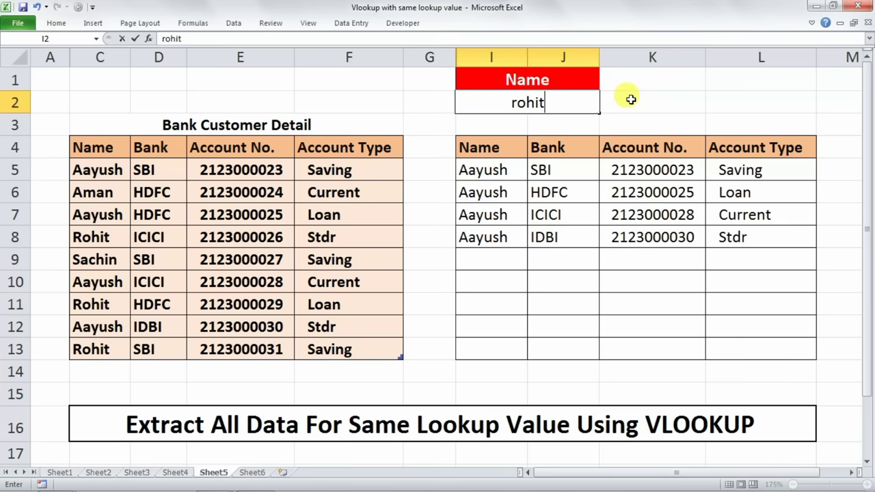
pyautogui.click(631, 100)
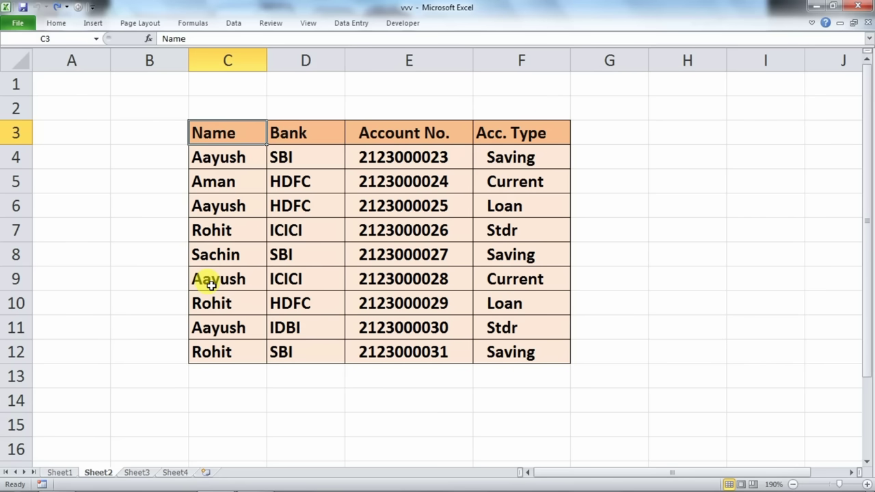
pyautogui.moveTo(131, 130); pyautogui.dragTo(138, 346)
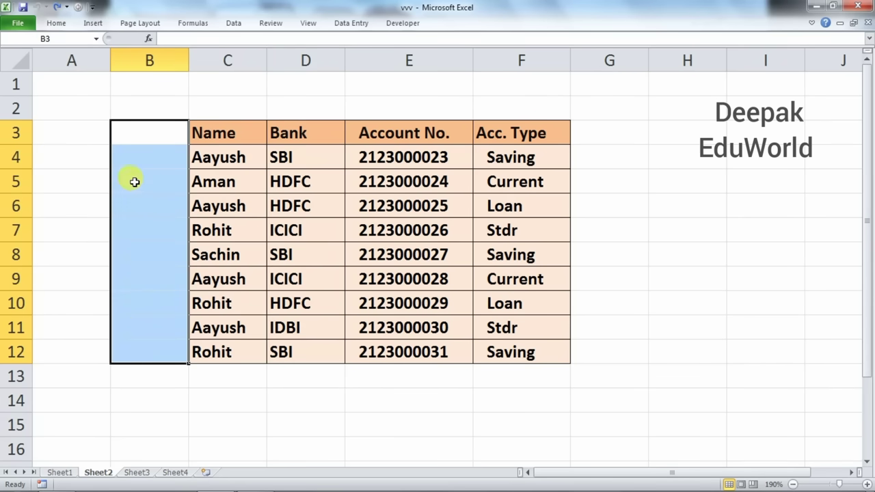
pyautogui.click(236, 236)
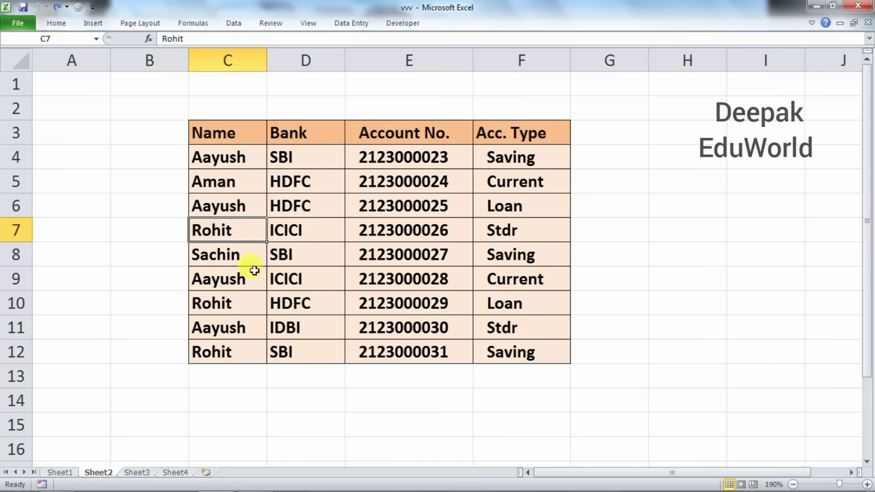
pyautogui.click(148, 134)
pyautogui.moveTo(149, 146); pyautogui.dragTo(150, 324)
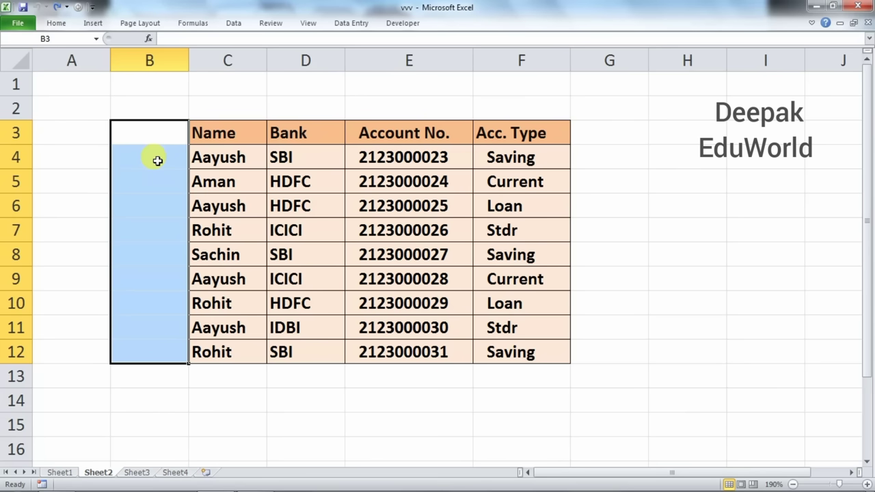
pyautogui.click(157, 160)
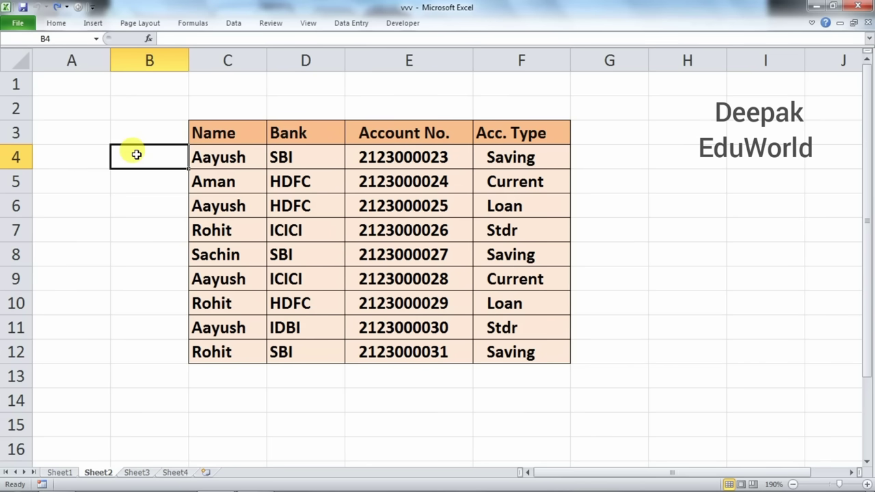
pyautogui.click(196, 204)
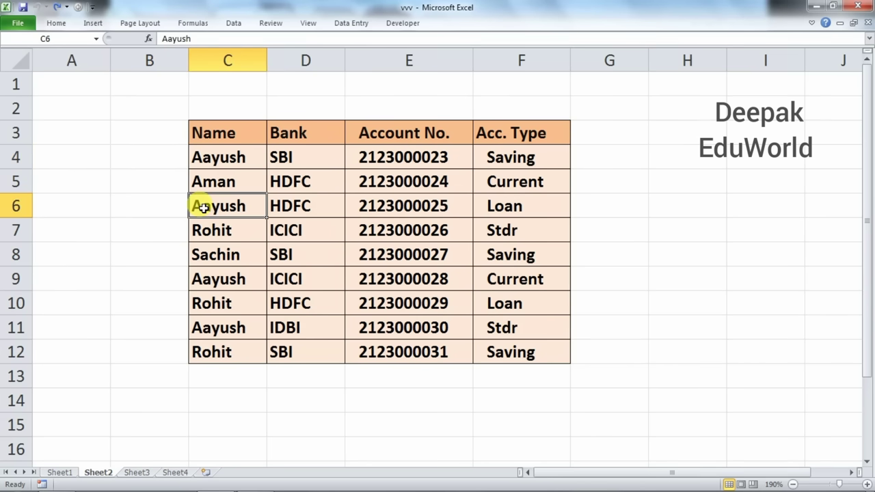
pyautogui.click(146, 207)
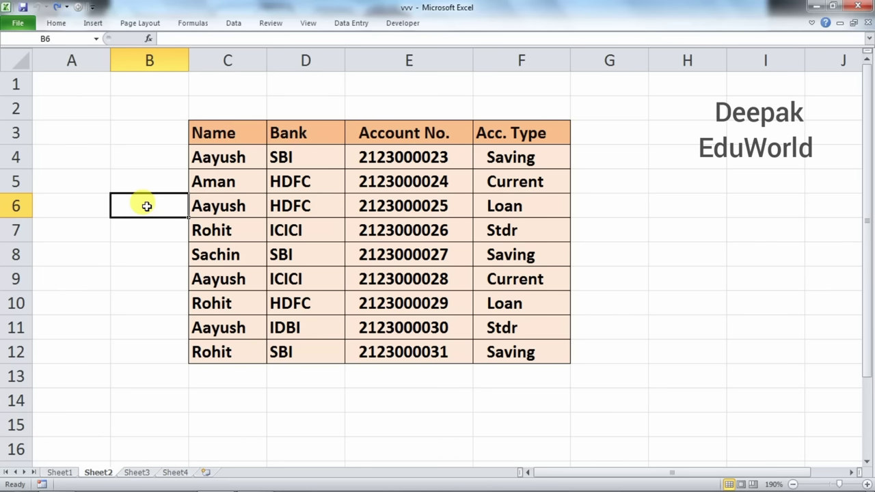
pyautogui.click(154, 282)
pyautogui.click(148, 326)
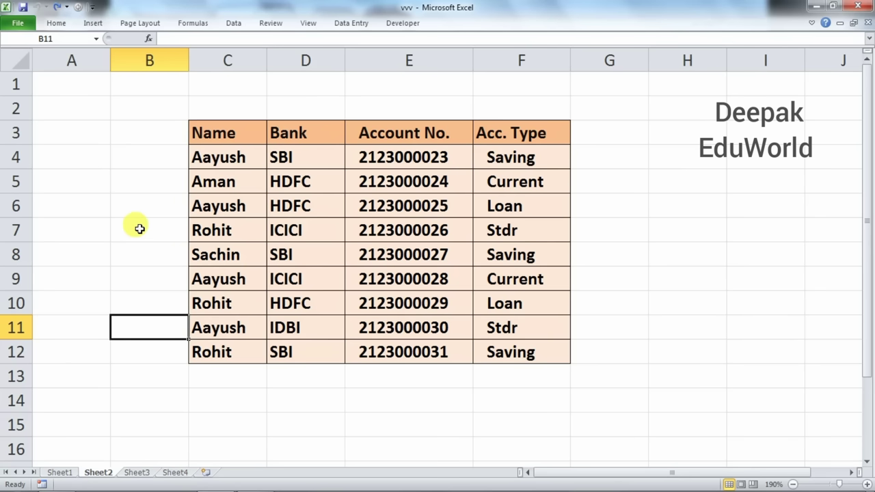
pyautogui.click(139, 229)
pyautogui.click(141, 304)
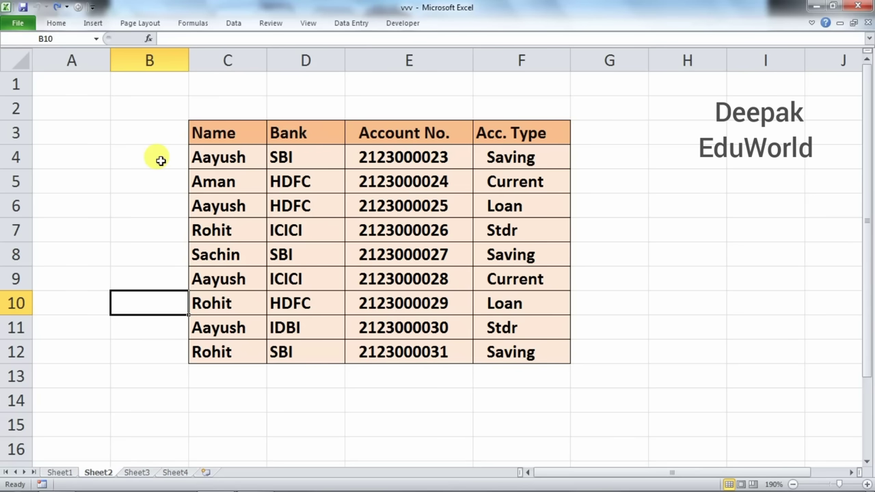
pyautogui.click(137, 135)
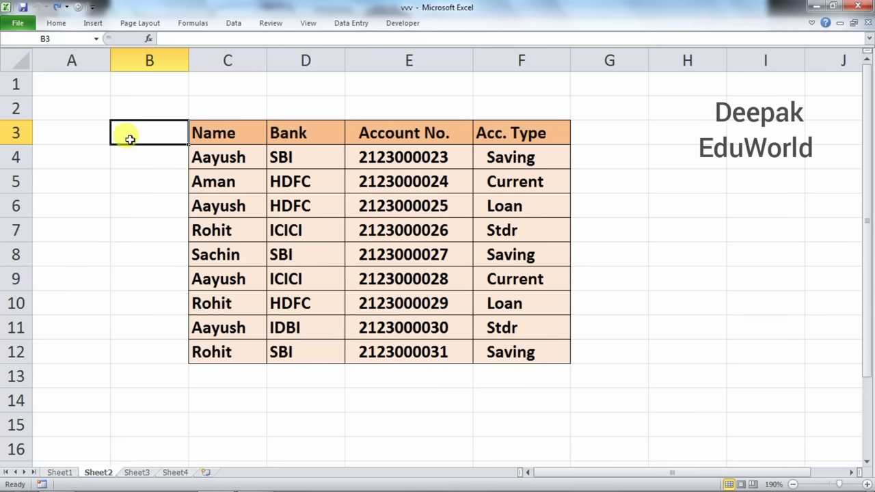
# - Add a 'Helper' heading in B3 styled like the Name header, widening column B to 27.43
pyautogui.write('Helper')
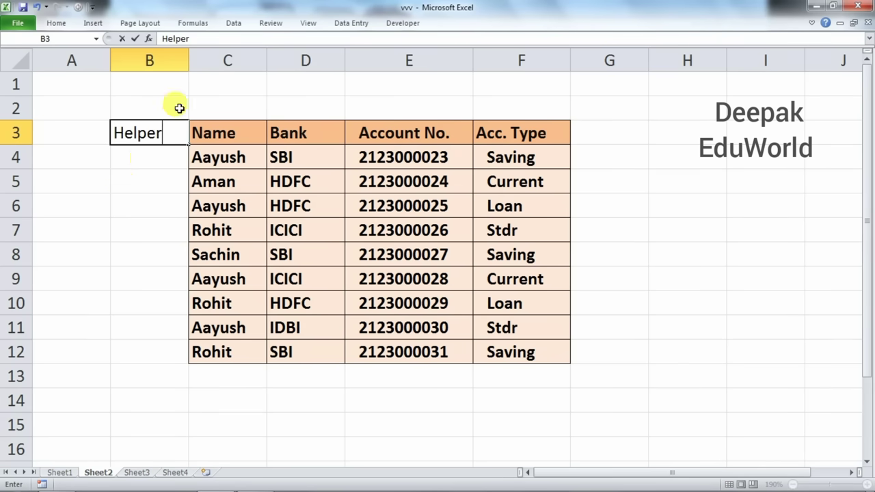
pyautogui.click(131, 179)
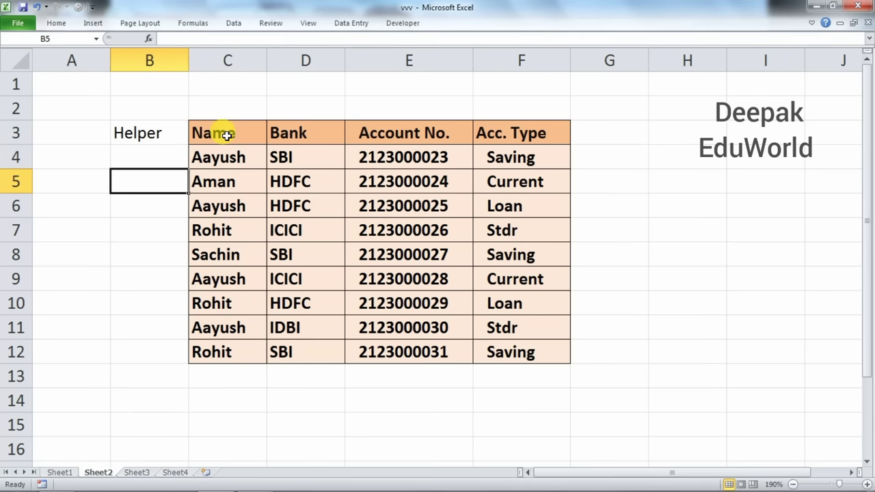
pyautogui.click(227, 135)
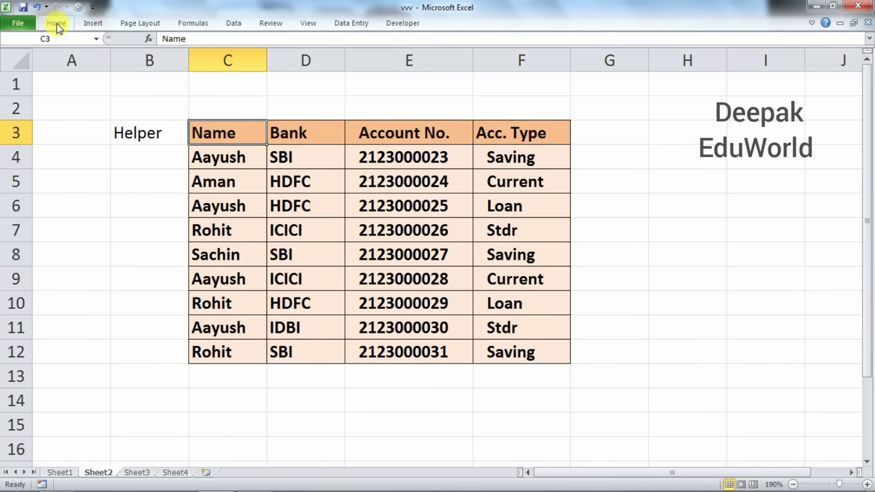
pyautogui.click(58, 24)
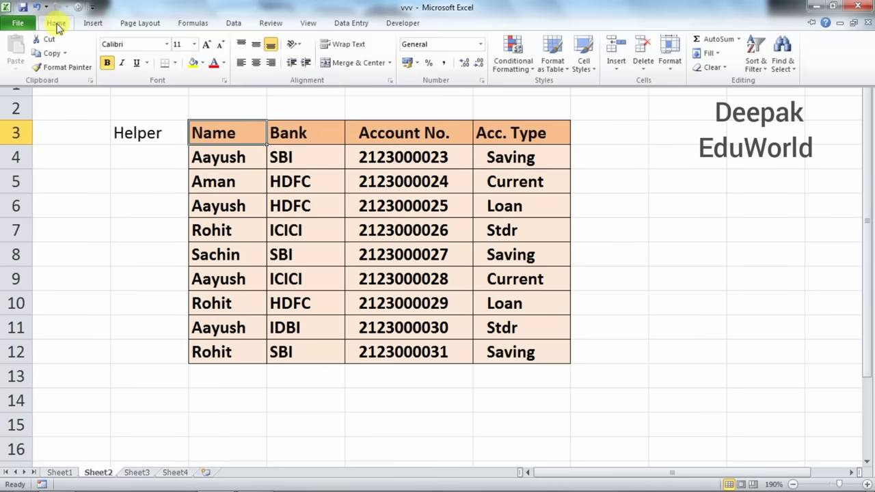
pyautogui.click(42, 71)
pyautogui.click(130, 135)
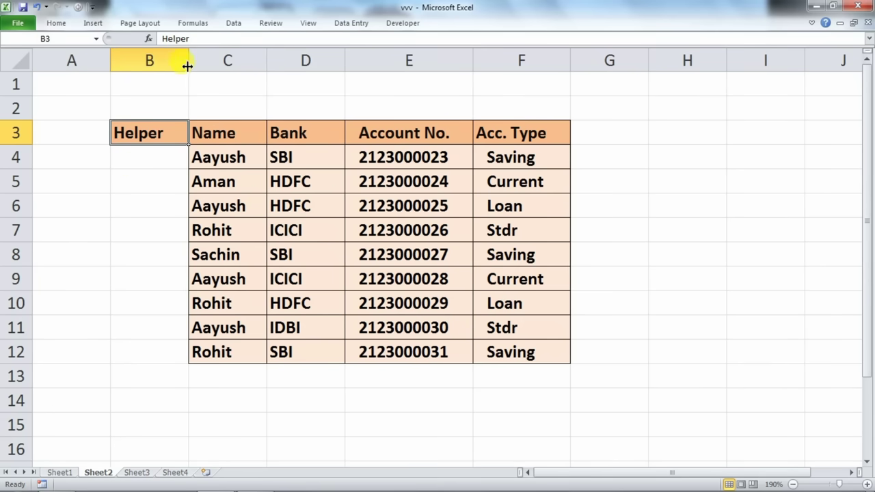
pyautogui.moveTo(187, 65); pyautogui.dragTo(350, 86)
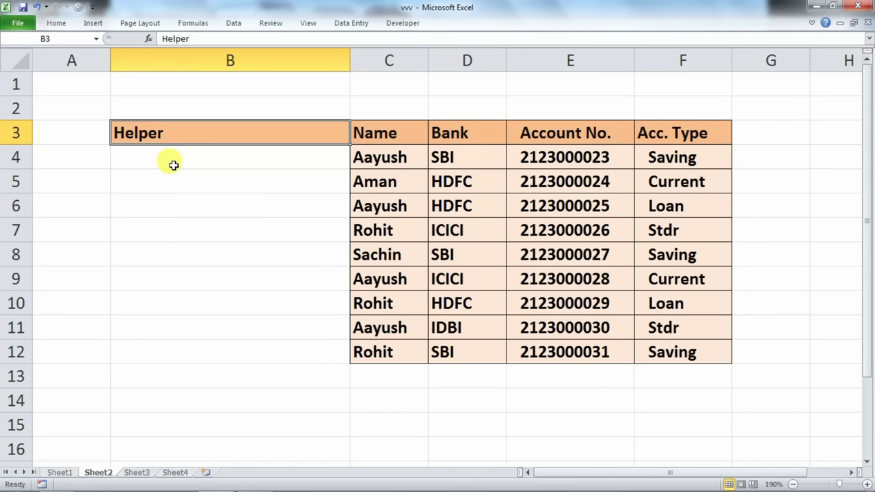
pyautogui.click(152, 158)
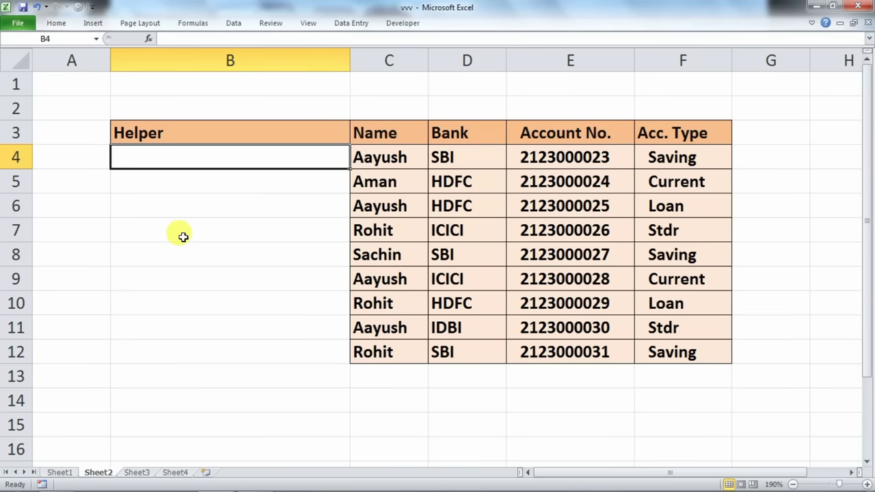
# - Enter =C4&"_"&COUNTIF($C$4:C4,C4) in B4 to produce the label Aayush_1
pyautogui.write('=')
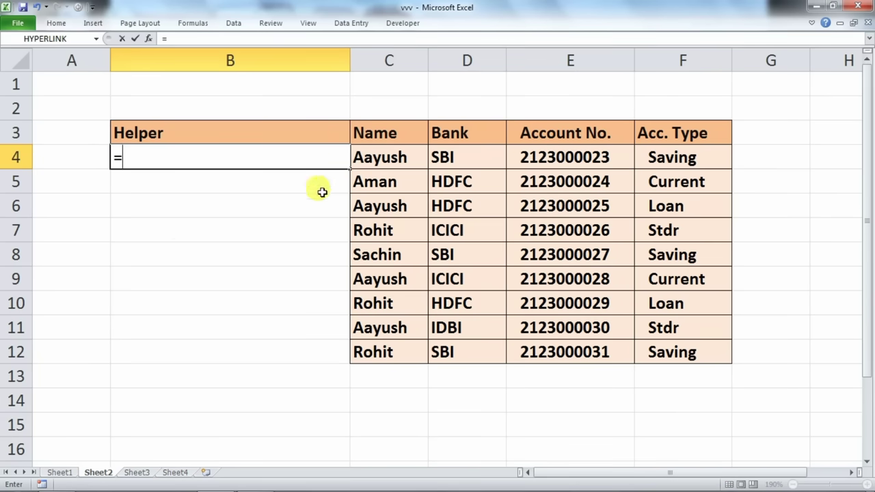
pyautogui.click(383, 156)
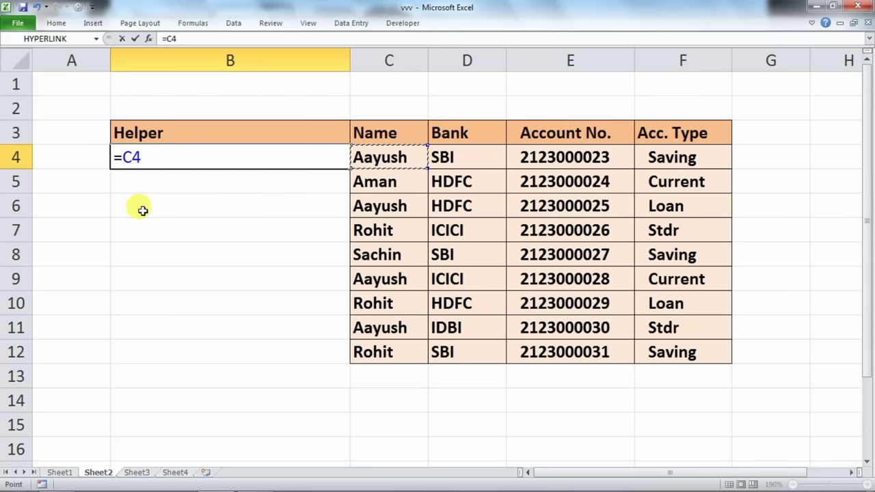
pyautogui.write('&')
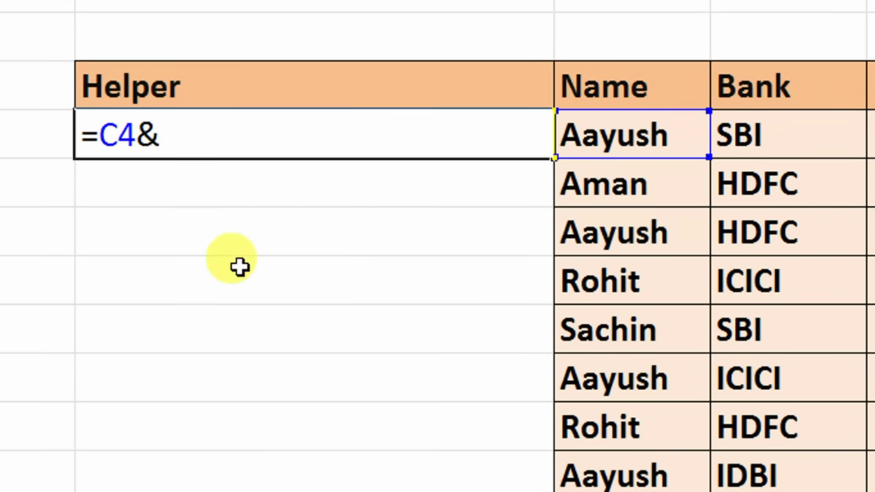
pyautogui.write('"_')
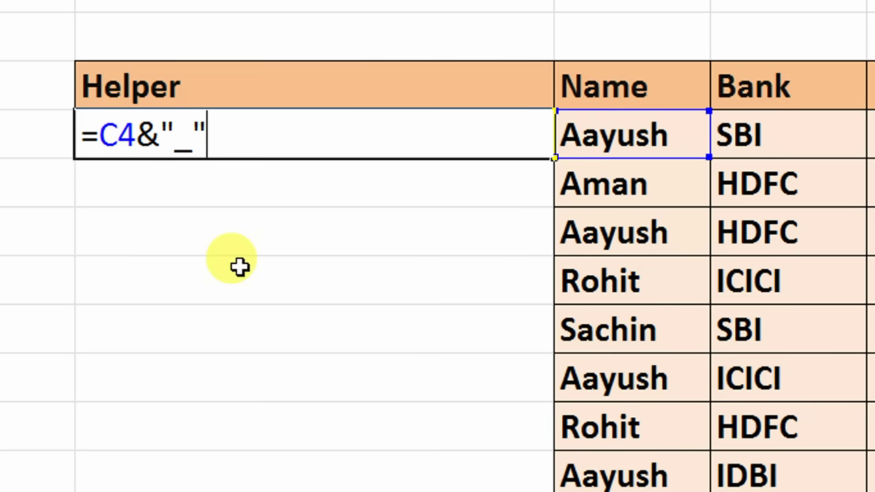
pyautogui.write('&')
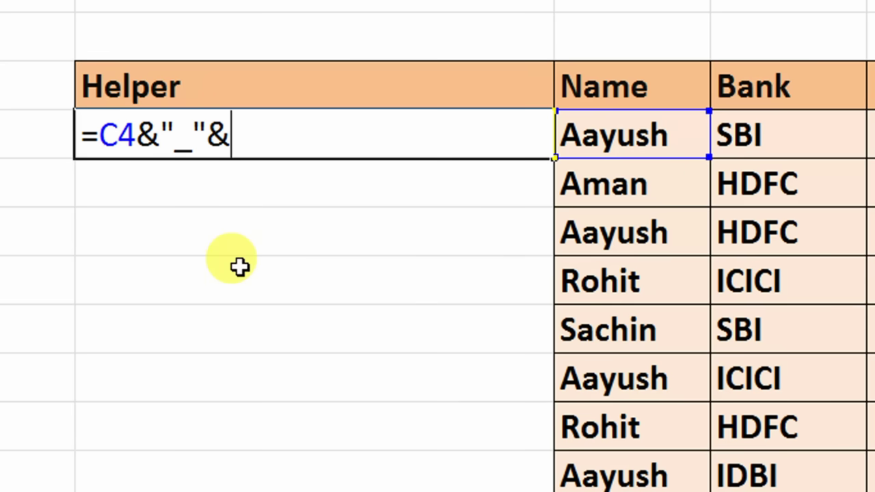
pyautogui.write('co')
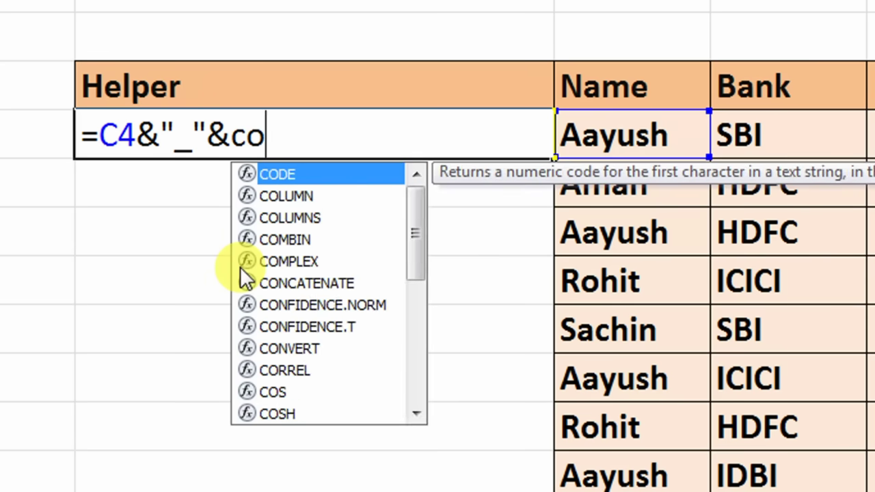
pyautogui.write('unti')
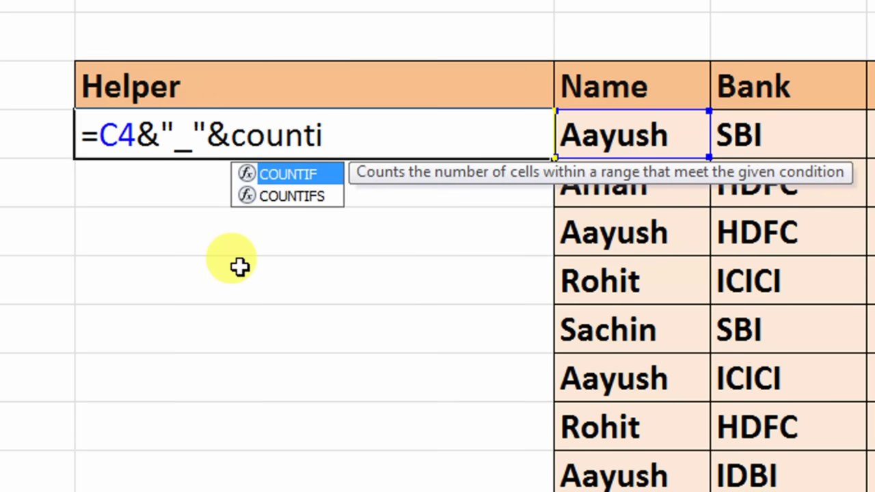
pyautogui.write('f(')
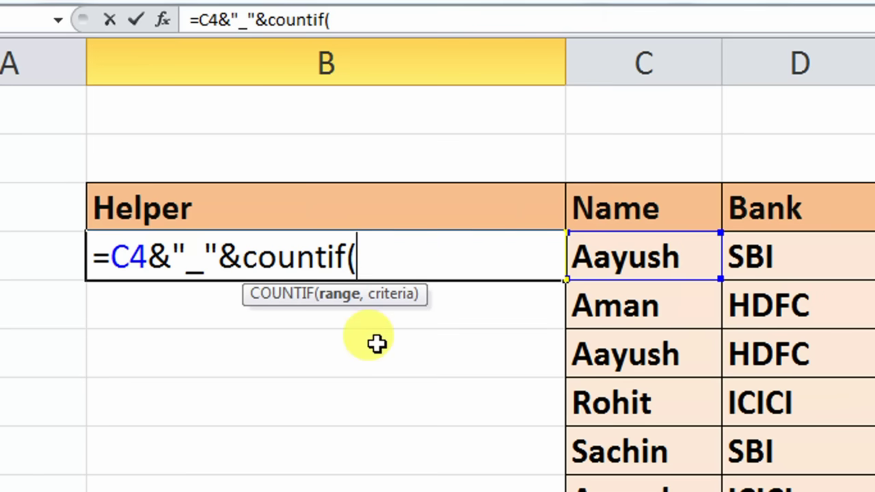
pyautogui.write('c4')
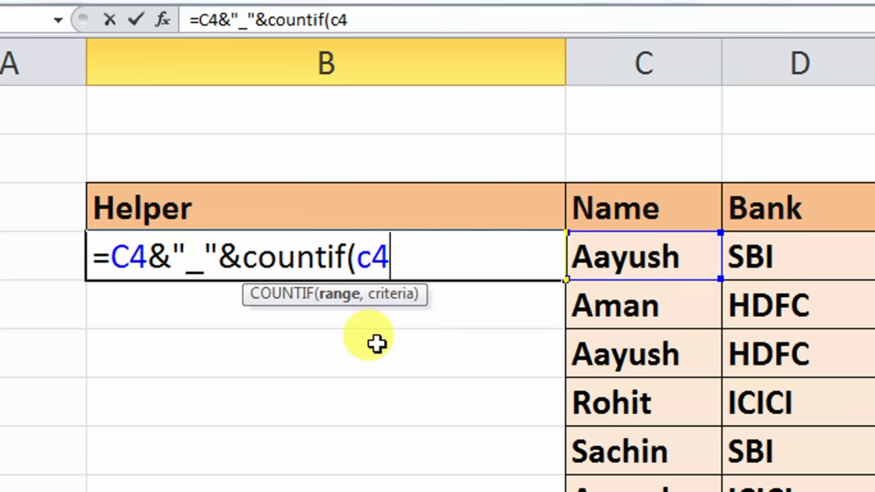
pyautogui.write(':')
pyautogui.write('c4')
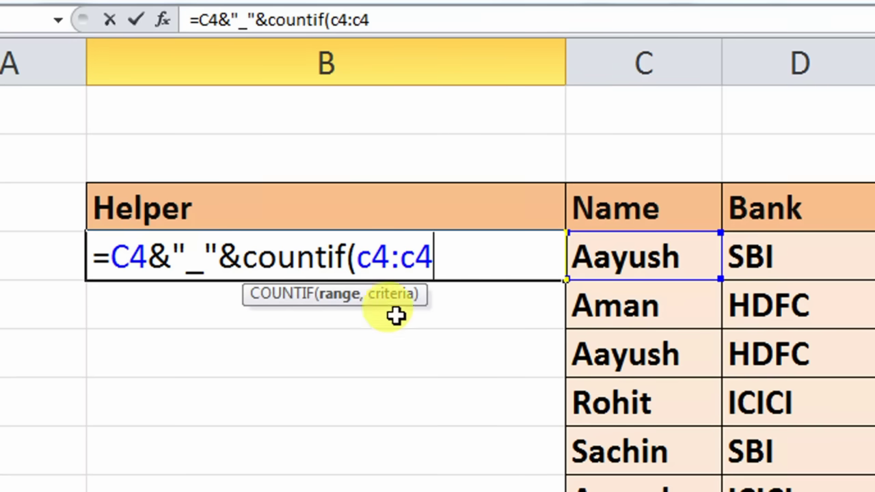
pyautogui.click(375, 259)
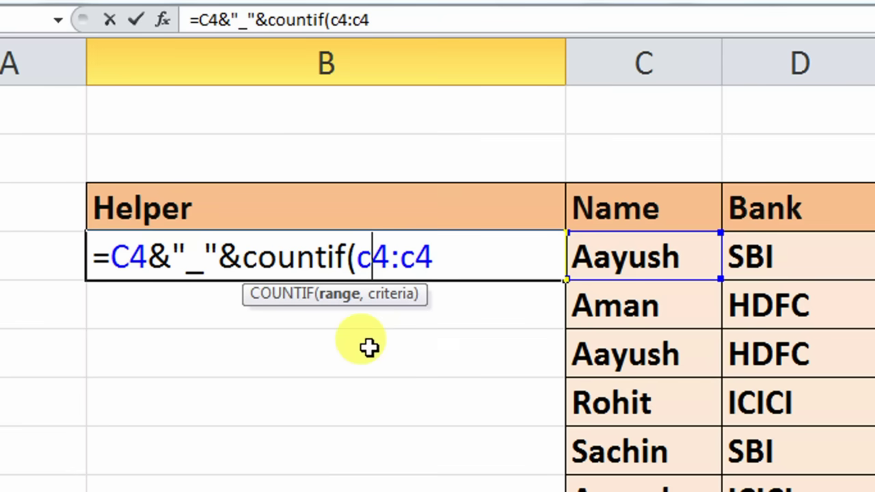
pyautogui.press('F4')
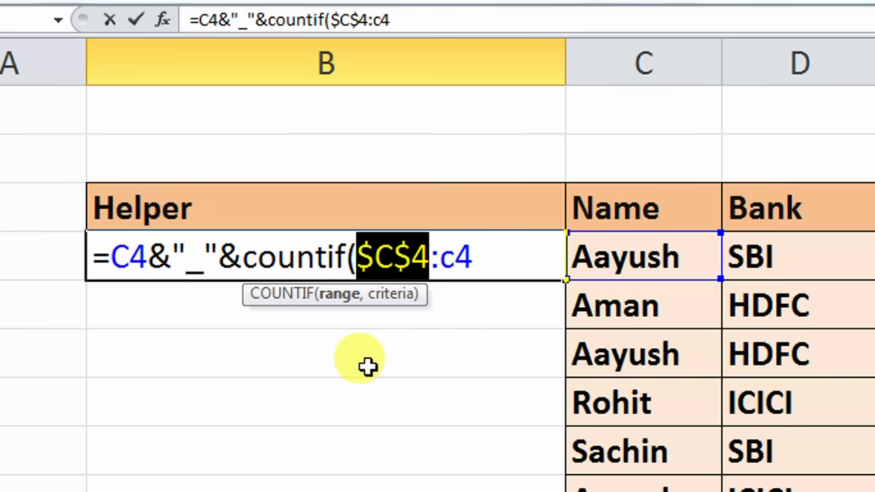
pyautogui.click(478, 261)
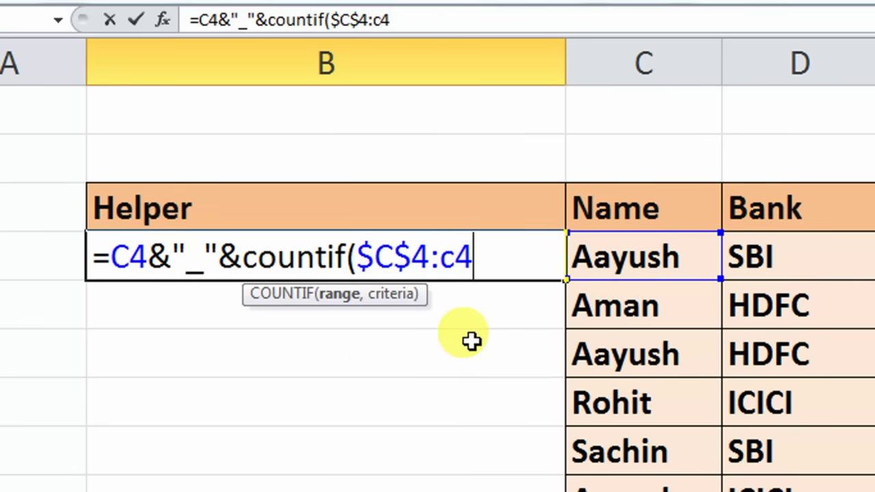
pyautogui.write(',')
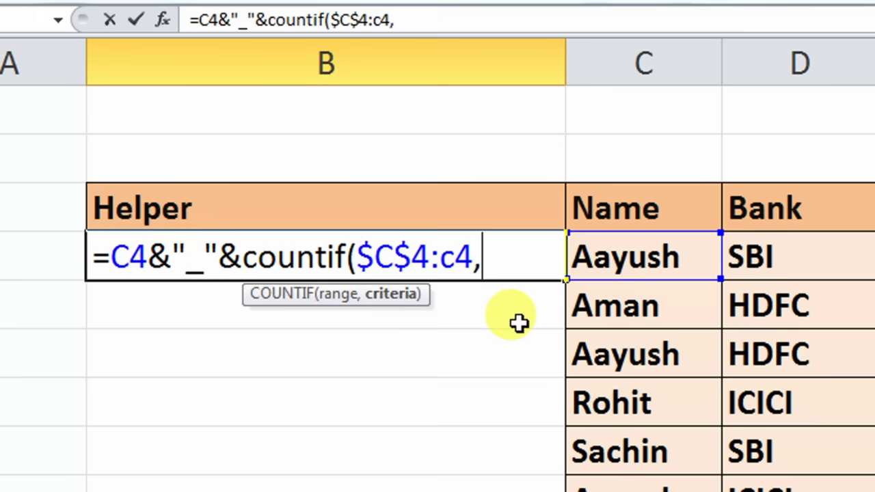
pyautogui.click(617, 256)
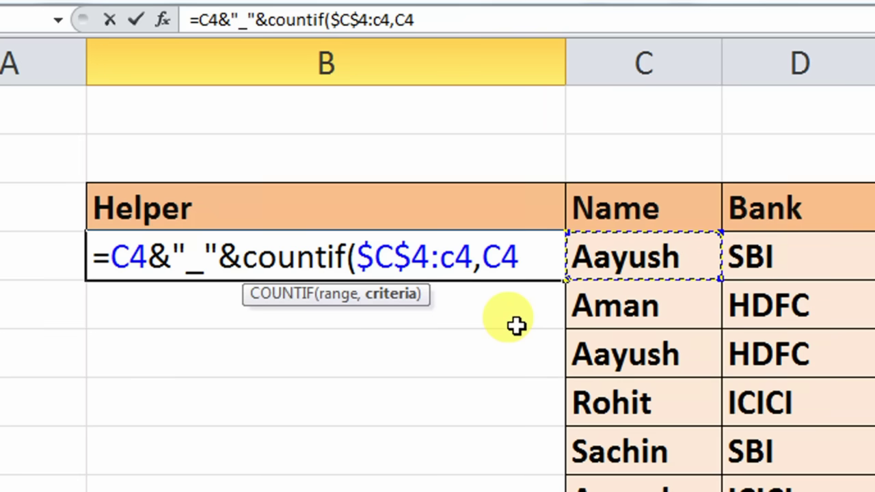
pyautogui.write(')')
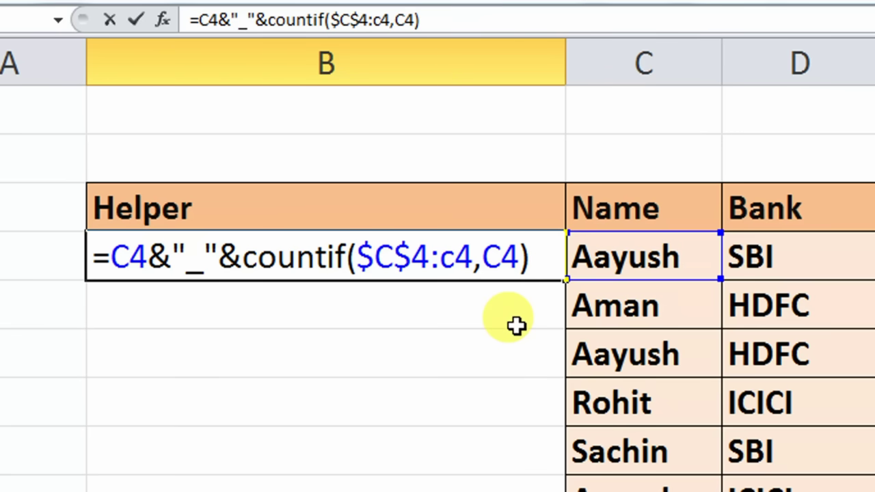
pyautogui.press('Return')
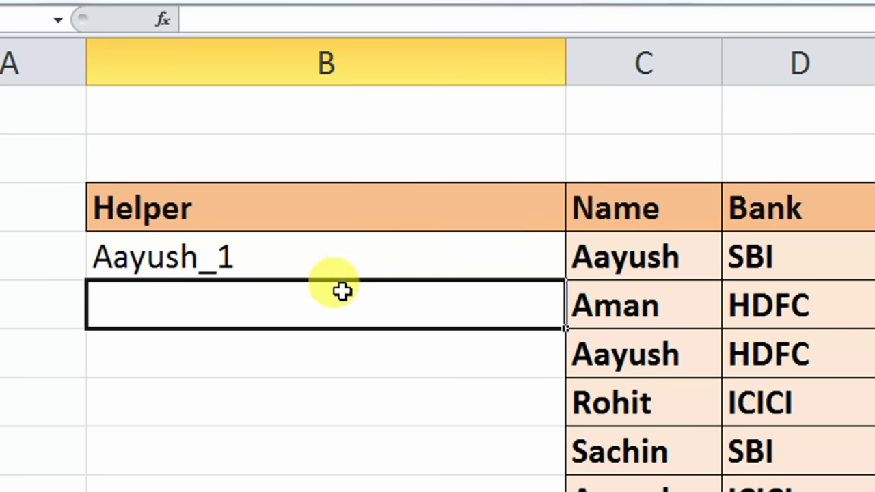
# - Fill the B4 helper formula down through B12
pyautogui.click(342, 267)
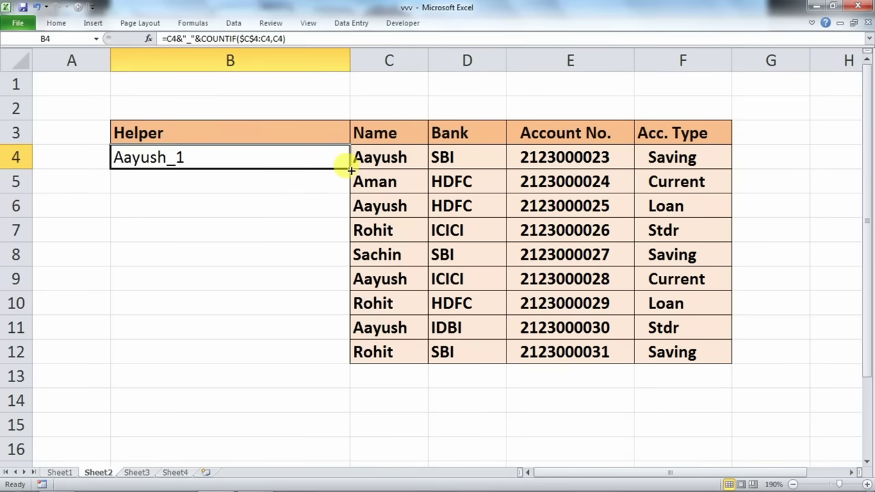
pyautogui.moveTo(351, 170); pyautogui.dragTo(345, 366)
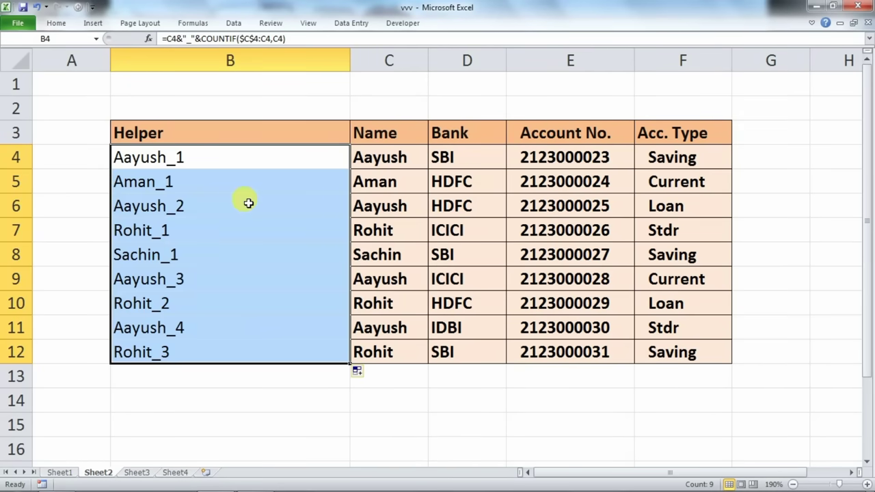
pyautogui.click(233, 270)
pyautogui.click(222, 156)
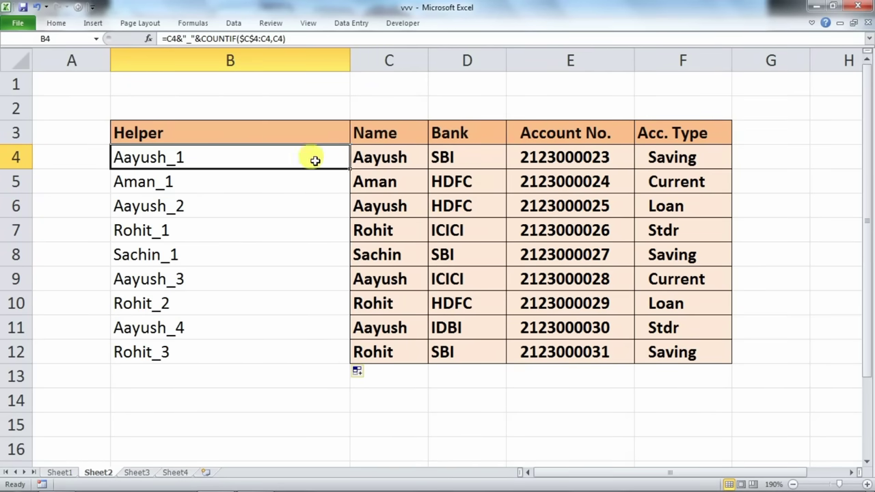
# - Check labels Aayush_2, Aayush_3, Aayush_4 against their names and inspect the copied COUNTIF formulas
pyautogui.moveTo(315, 159); pyautogui.dragTo(357, 156)
pyautogui.moveTo(189, 206); pyautogui.dragTo(370, 205)
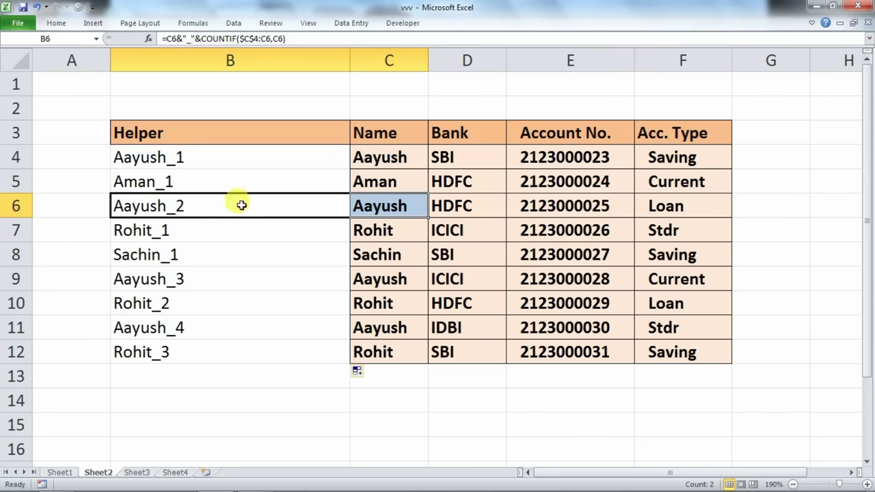
pyautogui.moveTo(185, 278); pyautogui.dragTo(399, 281)
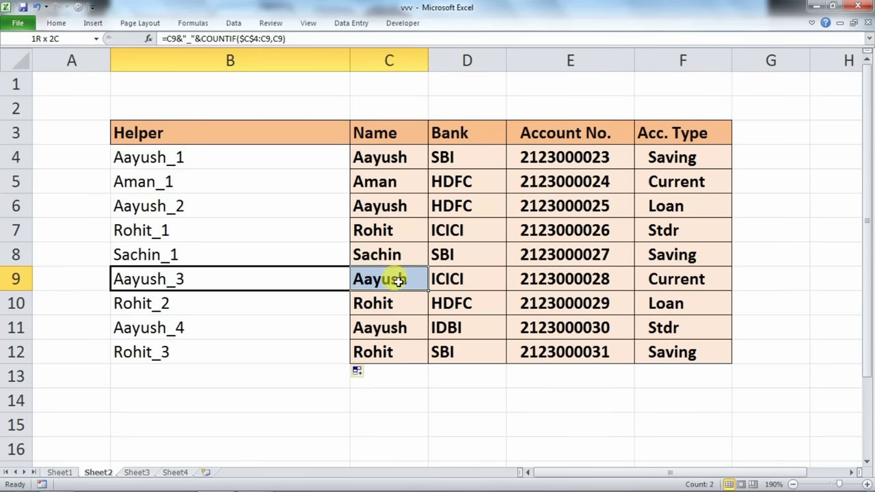
pyautogui.moveTo(196, 328); pyautogui.dragTo(363, 332)
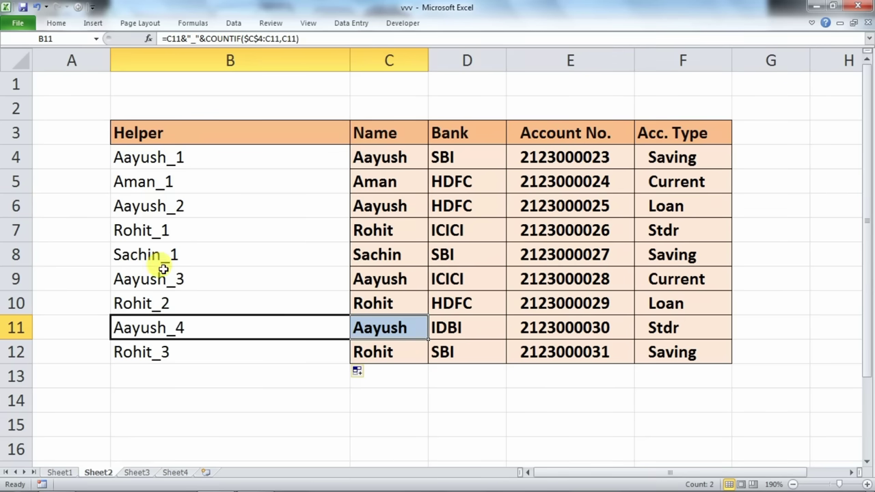
pyautogui.click(179, 233)
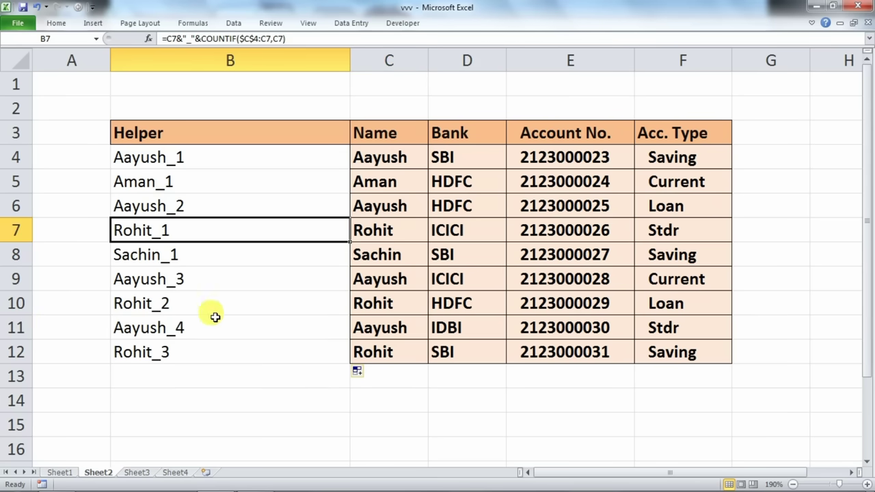
pyautogui.click(185, 304)
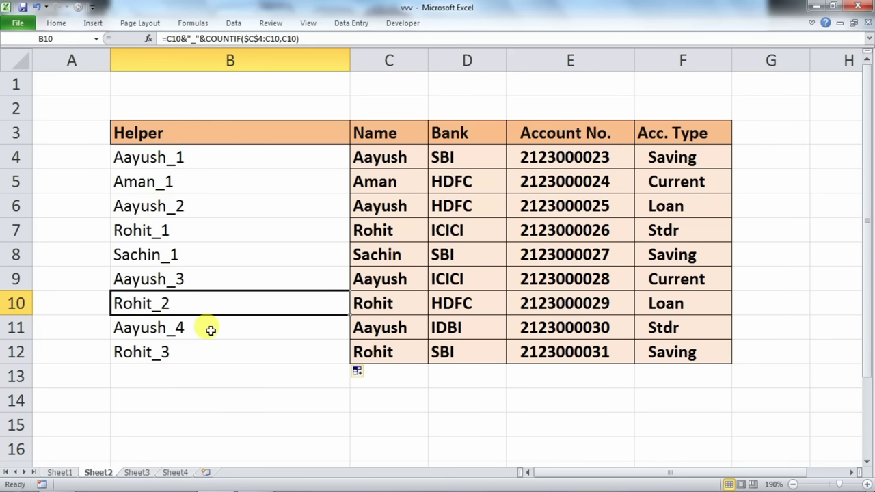
pyautogui.doubleClick(205, 162)
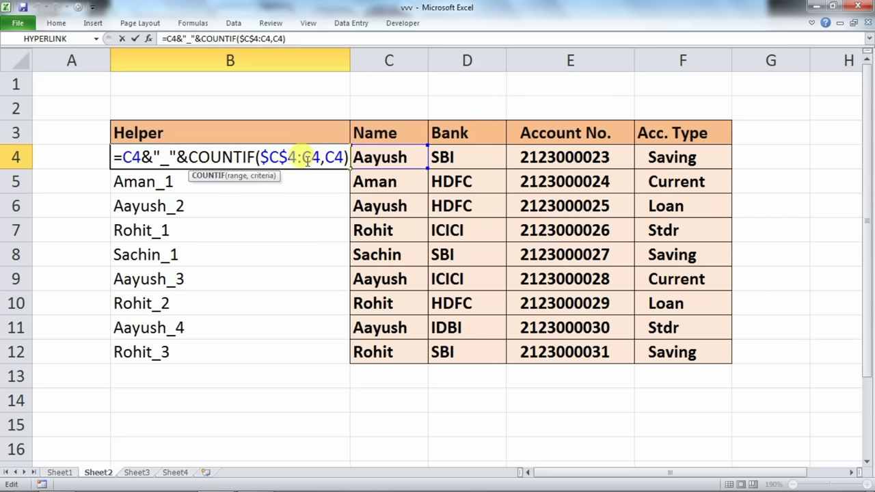
pyautogui.press('Return')
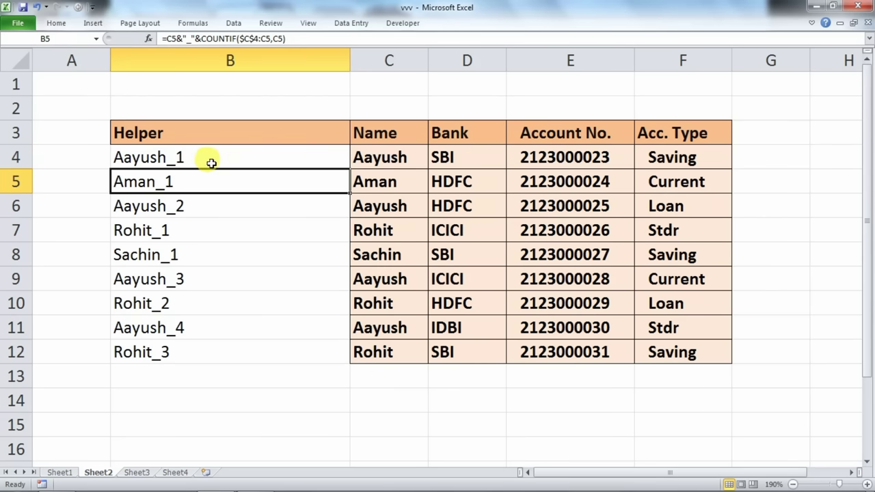
pyautogui.click(200, 205)
pyautogui.doubleClick(206, 206)
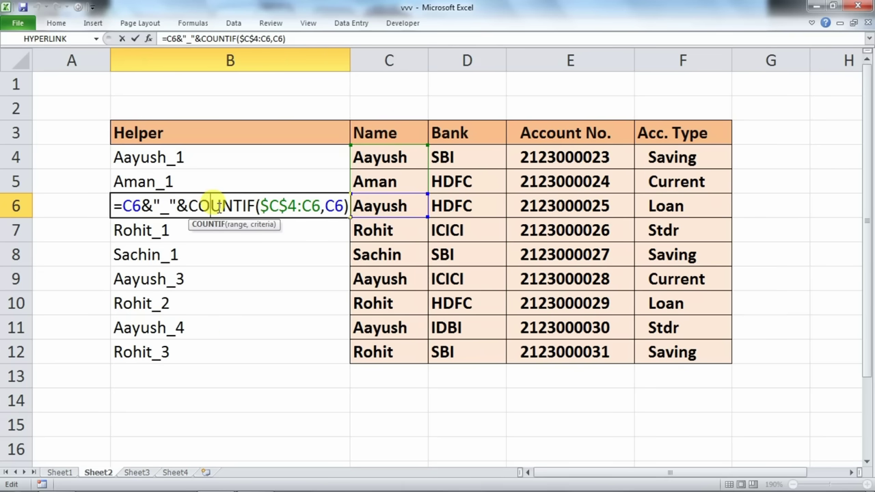
pyautogui.press('Return')
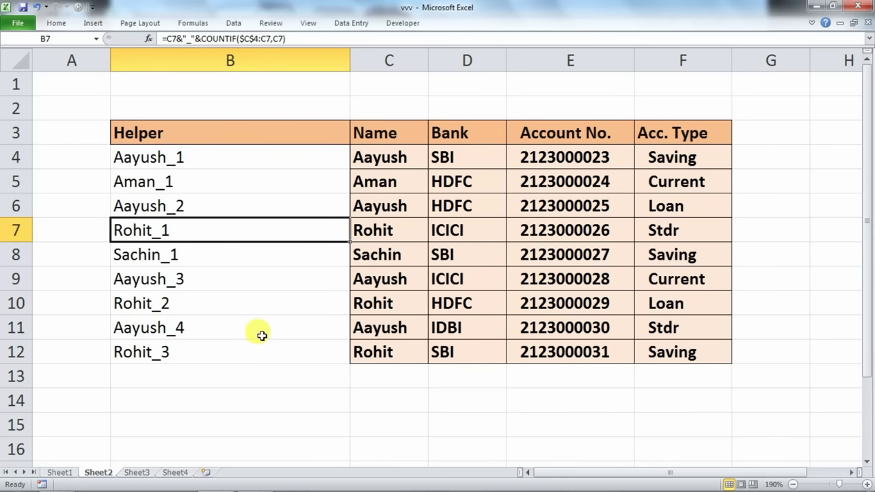
pyautogui.moveTo(165, 135); pyautogui.dragTo(657, 133)
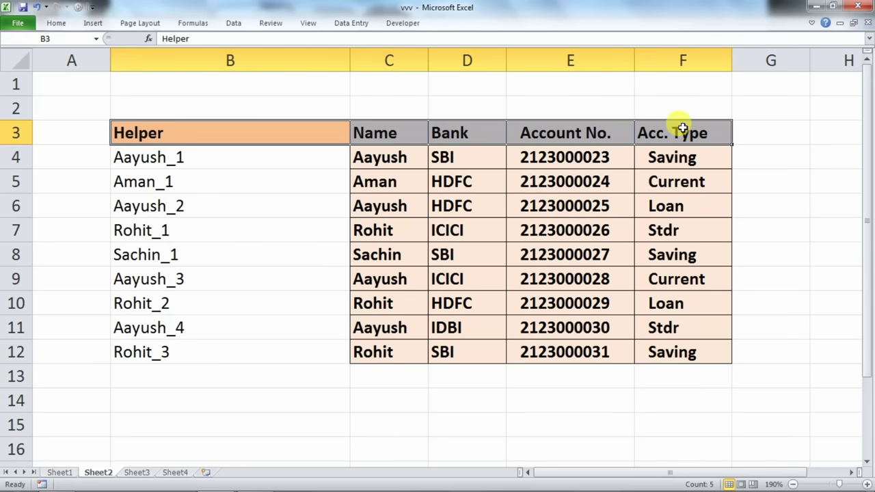
# - Copy the Sheet2 header row B3:F3 and paste it into Sheet3 starting at B5
pyautogui.hotkey('ctrl', 'c')
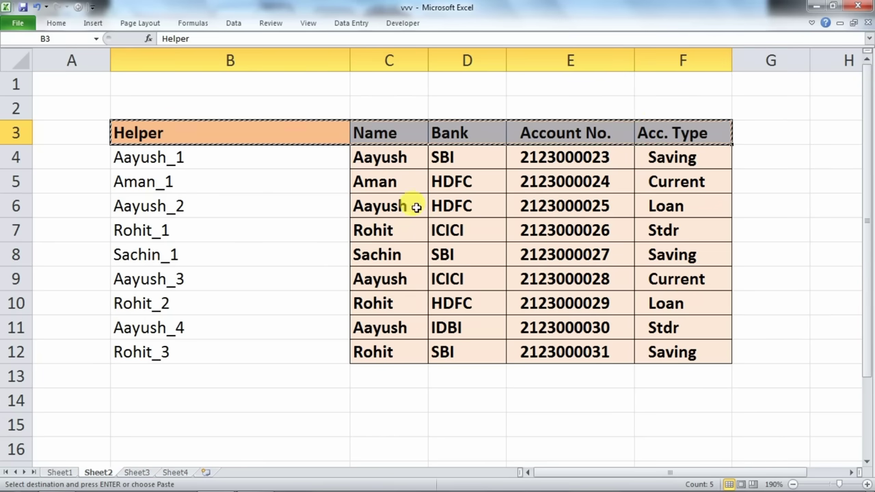
pyautogui.click(136, 473)
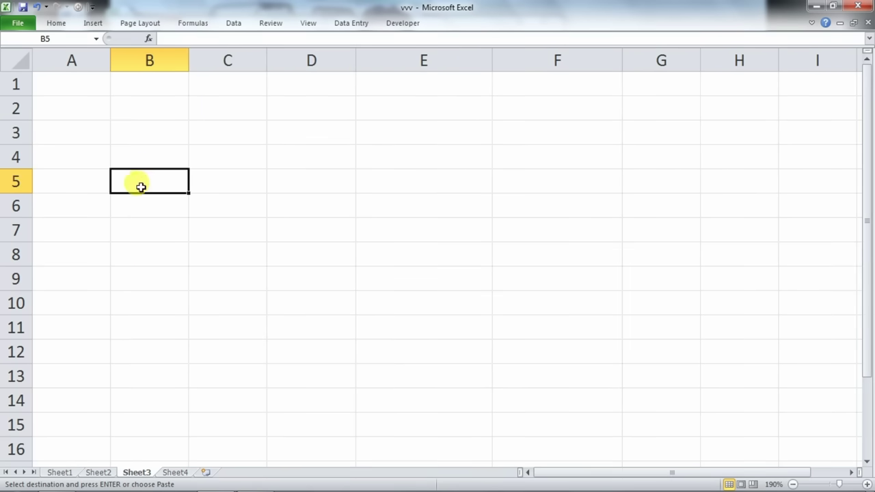
pyautogui.hotkey('ctrl', 'v')
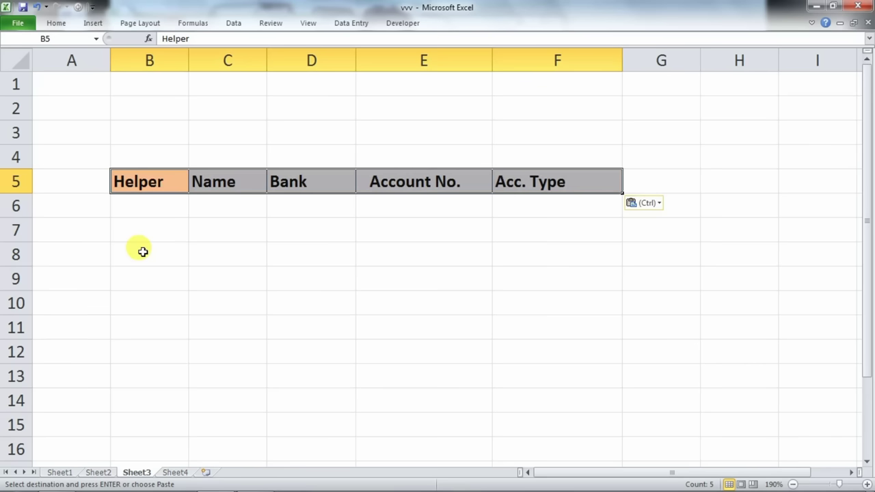
pyautogui.click(192, 301)
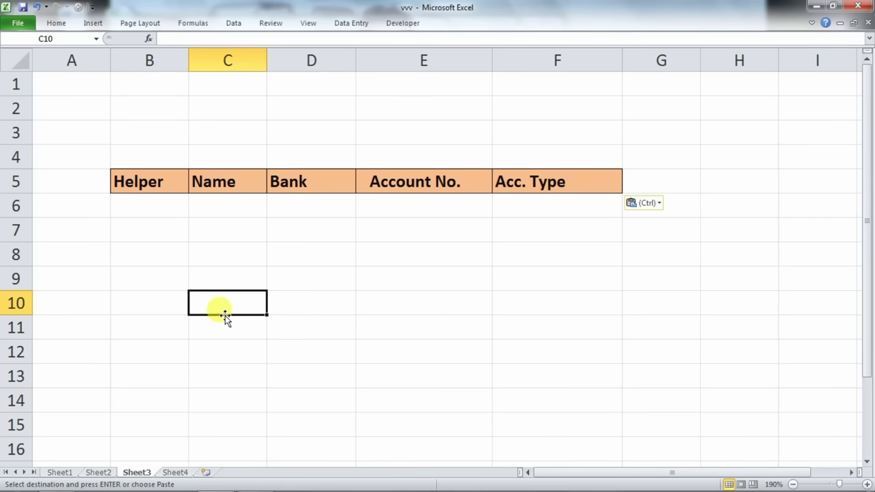
# - Review the source table on Sheet2, then return to Sheet3
pyautogui.click(95, 472)
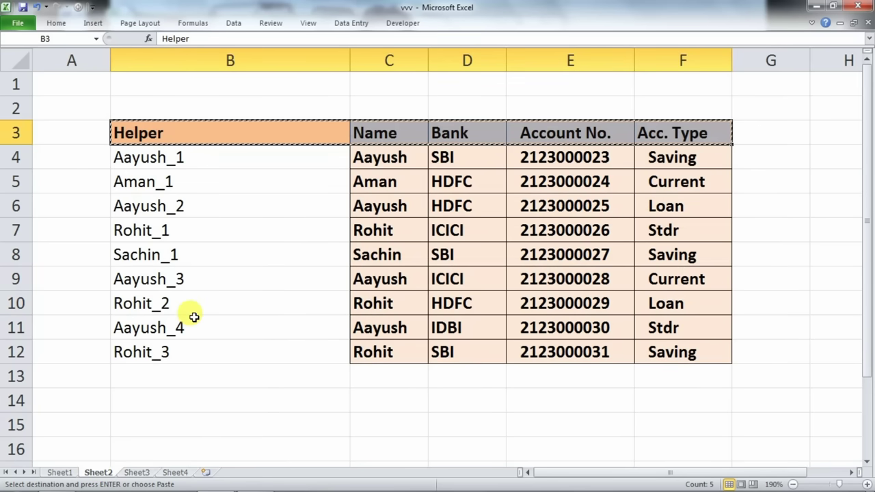
pyautogui.scroll(-5, 194, 317)
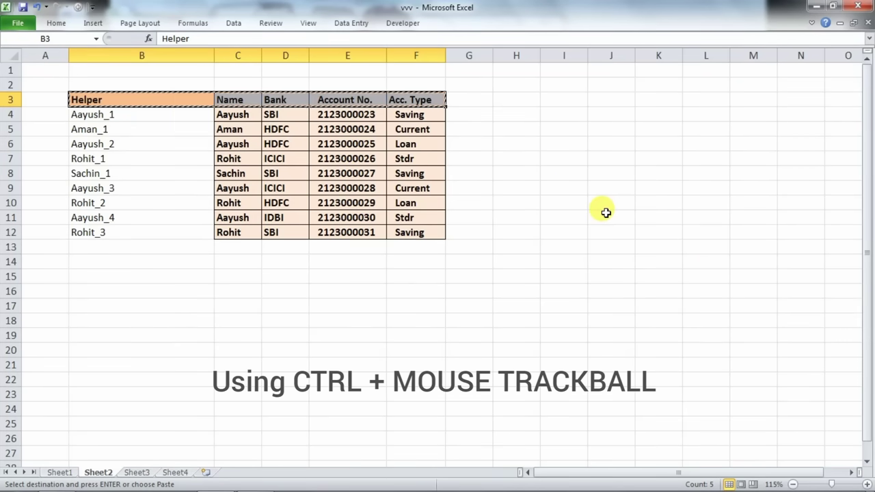
pyautogui.scroll(3, 606, 212)
pyautogui.scroll(2, 606, 214)
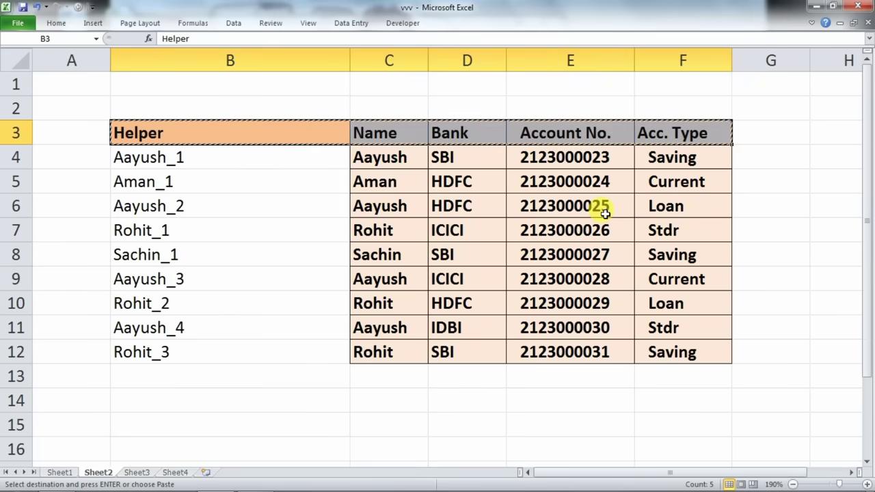
pyautogui.click(137, 473)
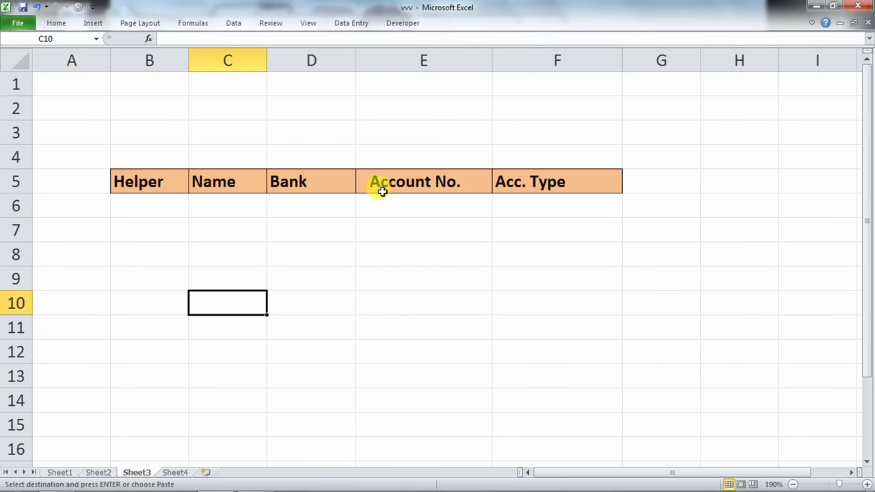
# - Type 'Name' in C1 and give it a yellow fill
pyautogui.click(241, 85)
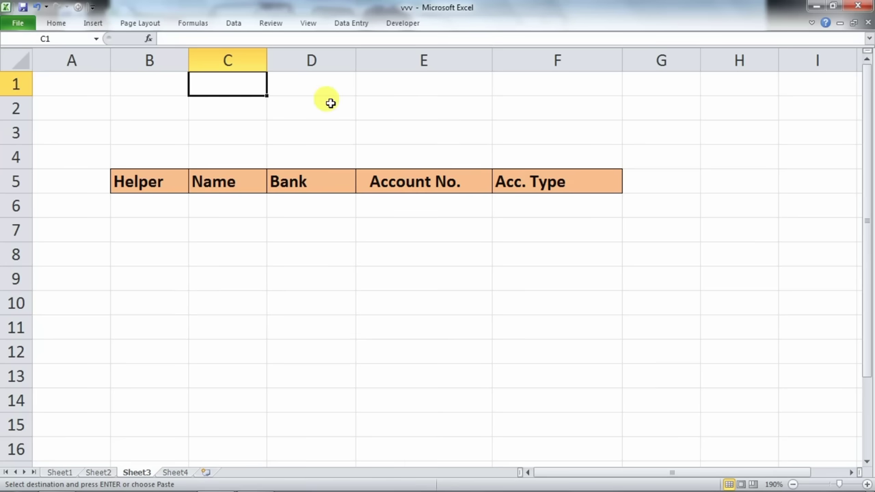
pyautogui.write('Name')
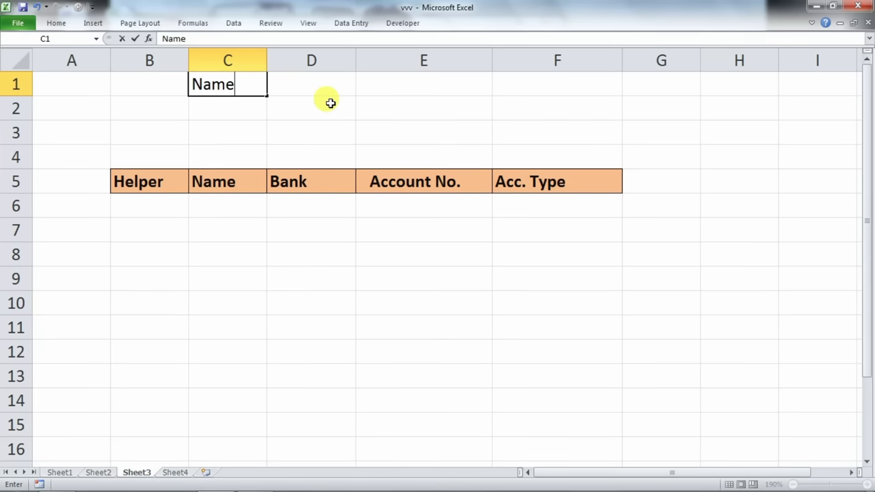
pyautogui.click(240, 108)
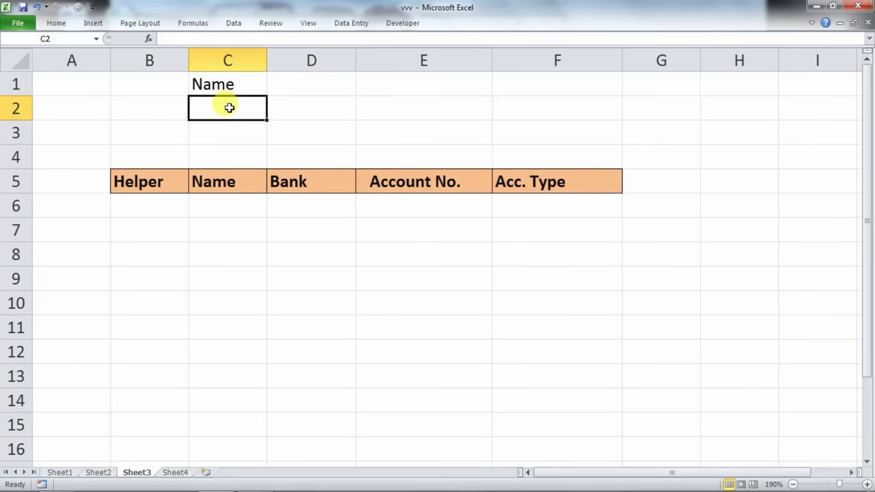
pyautogui.hotkey('ctrl', 'F1')
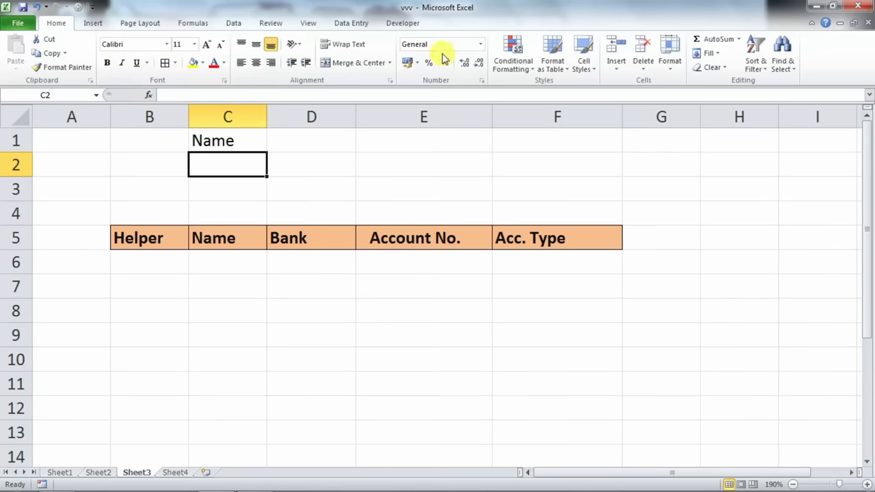
pyautogui.click(253, 141)
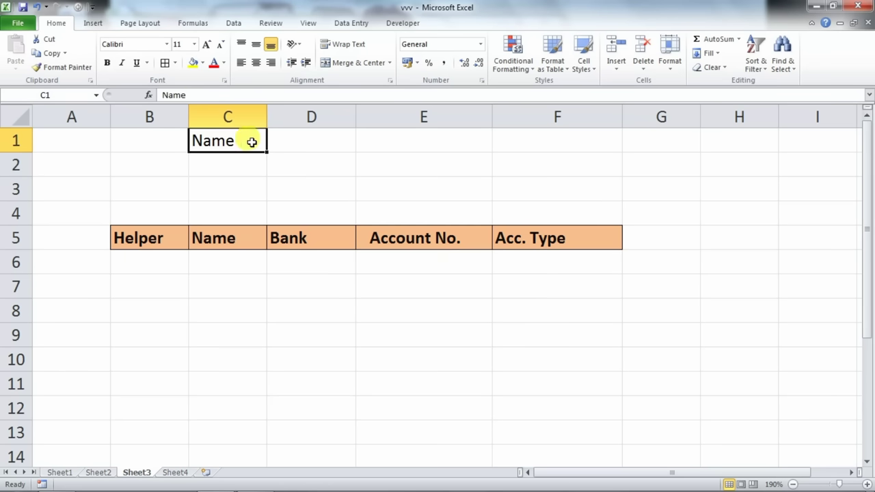
pyautogui.click(193, 62)
# - Put an outside border around C1:C2 and select the Helper cells starting at B6
pyautogui.moveTo(235, 144); pyautogui.dragTo(236, 162)
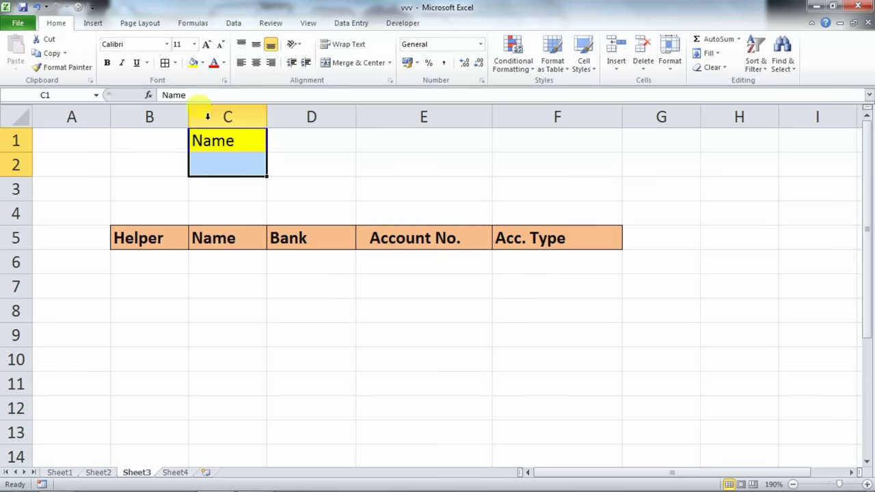
pyautogui.click(311, 161)
pyautogui.click(226, 166)
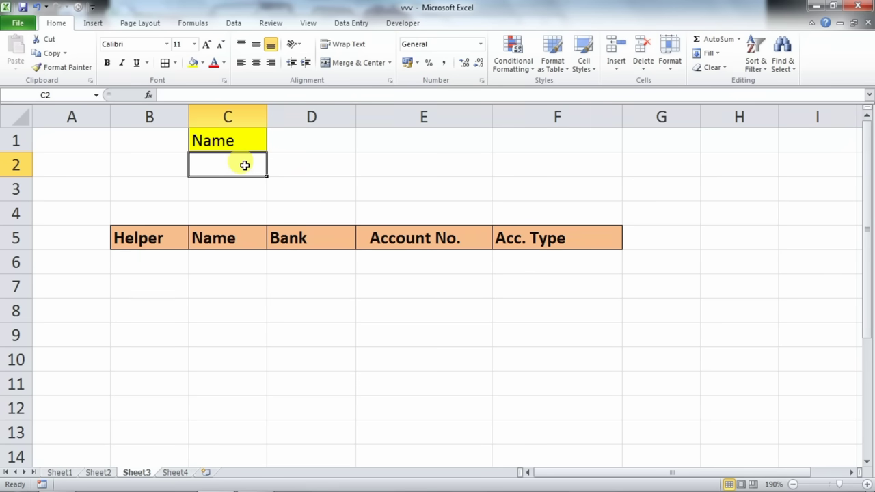
pyautogui.click(145, 311)
pyautogui.moveTo(141, 237); pyautogui.dragTo(146, 340)
pyautogui.click(140, 266)
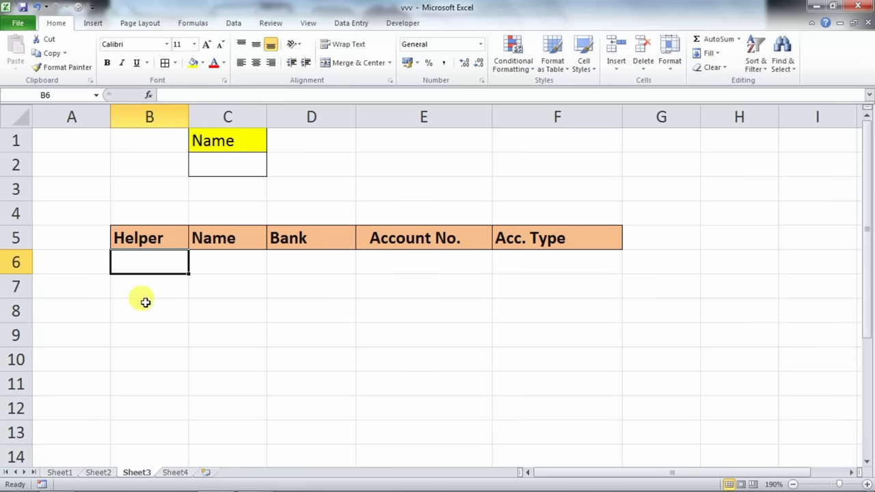
# - Enter the serial numbers 1 through 10 in B6:B15
pyautogui.click(145, 302)
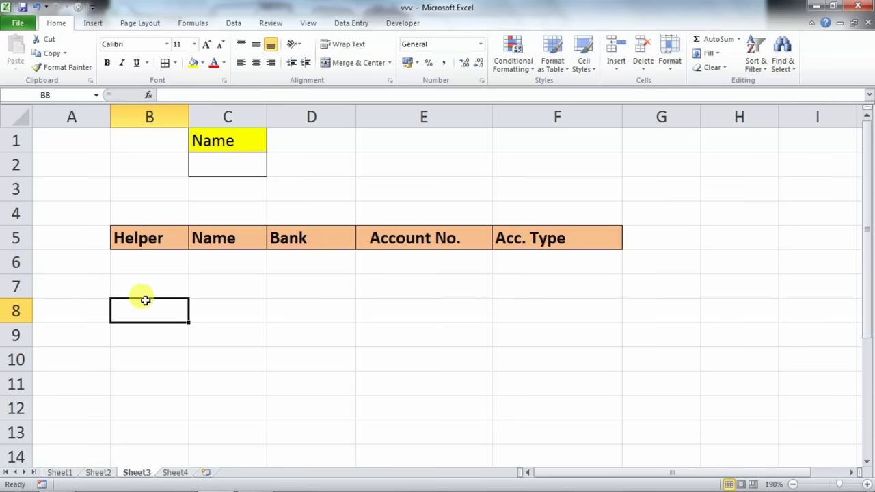
pyautogui.click(141, 267)
pyautogui.write('1')
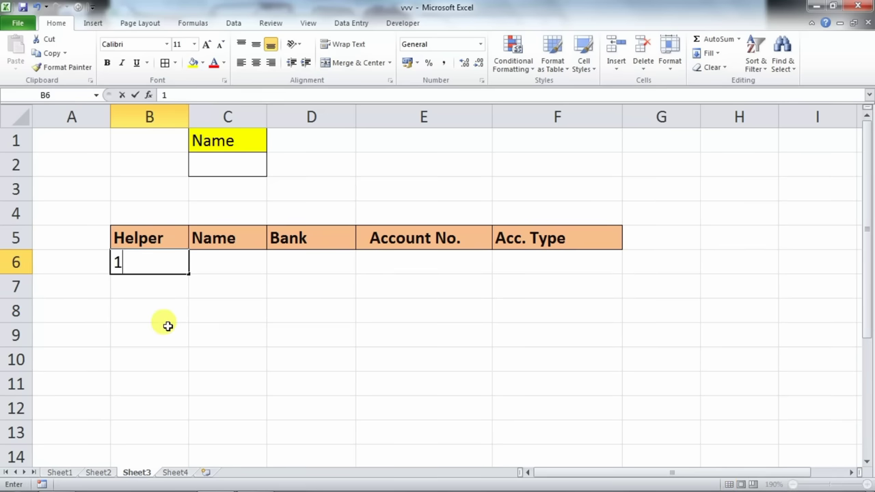
pyautogui.press('Return')
pyautogui.write('2')
pyautogui.press('Return')
pyautogui.write('3')
pyautogui.press('Return')
pyautogui.write('4')
pyautogui.press('Return')
pyautogui.write('5')
pyautogui.press('Return')
pyautogui.write('6')
pyautogui.press('Return')
pyautogui.write('7')
pyautogui.press('Return')
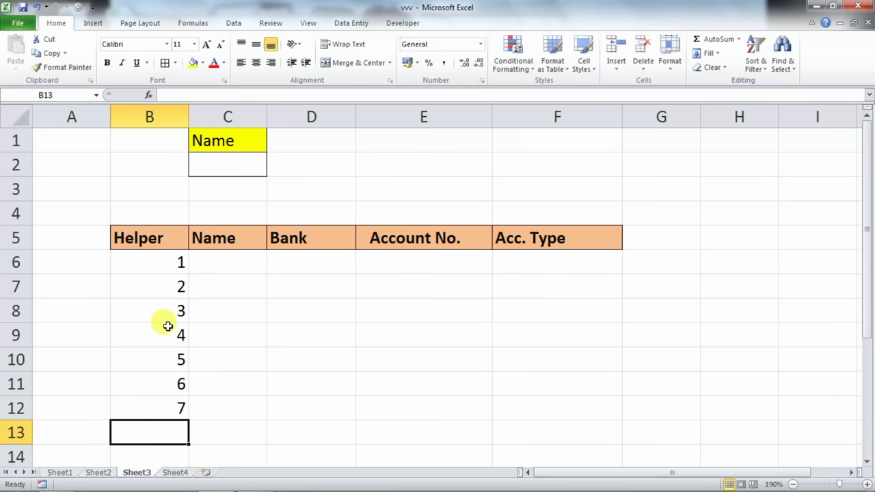
pyautogui.write('8')
pyautogui.press('Return')
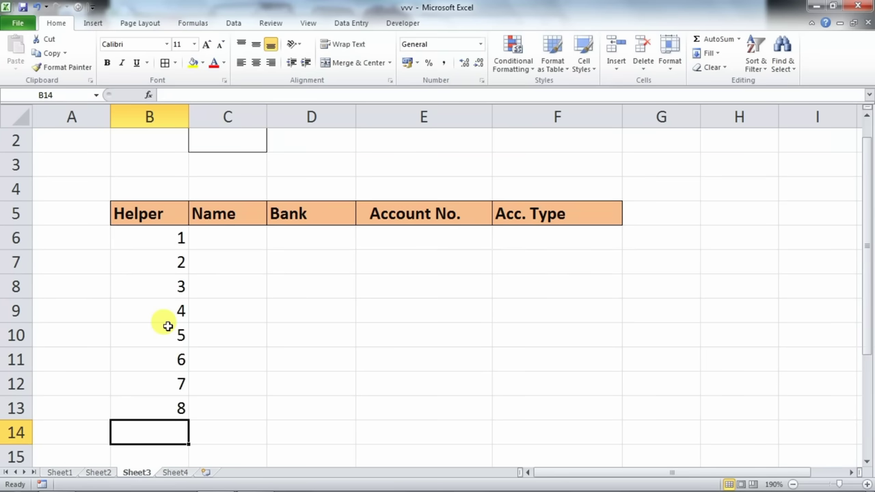
pyautogui.write('9')
pyautogui.press('Return')
pyautogui.write('10')
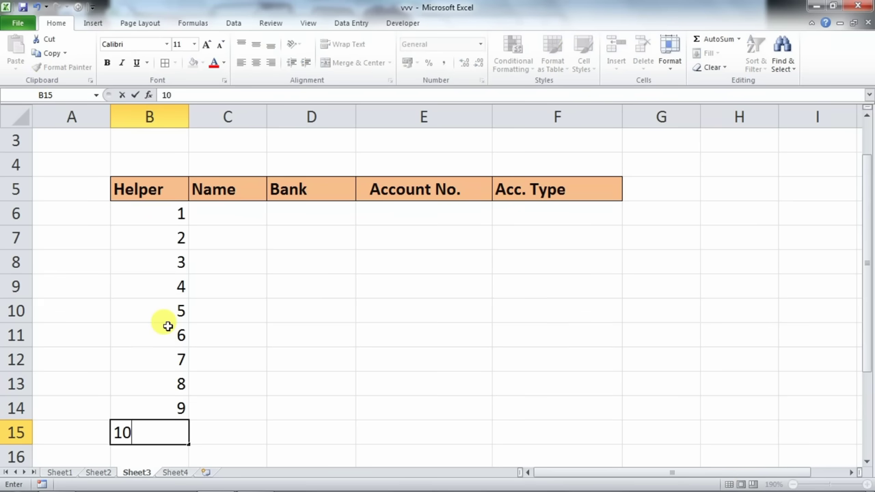
pyautogui.click(164, 211)
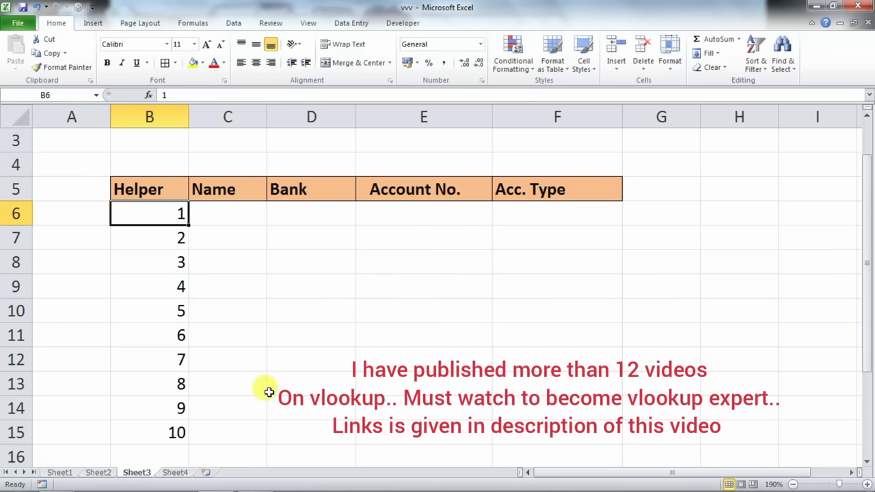
# - Review the numbered Helper cells down to row 15 and select C6
pyautogui.scroll(-1, 283, 389)
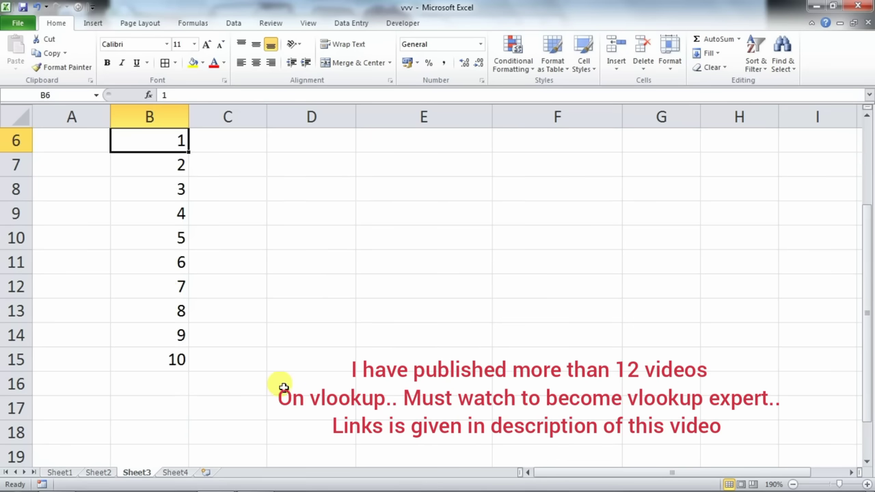
pyautogui.moveTo(171, 307); pyautogui.dragTo(189, 448)
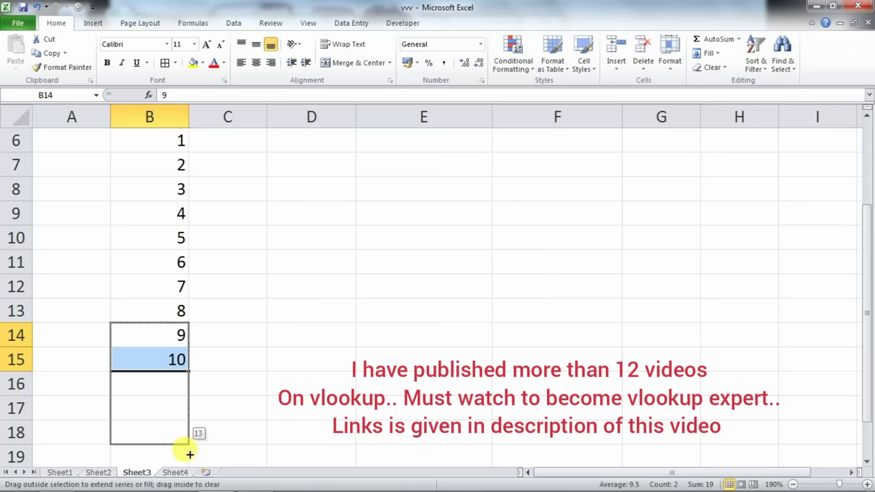
pyautogui.scroll(2, 312, 363)
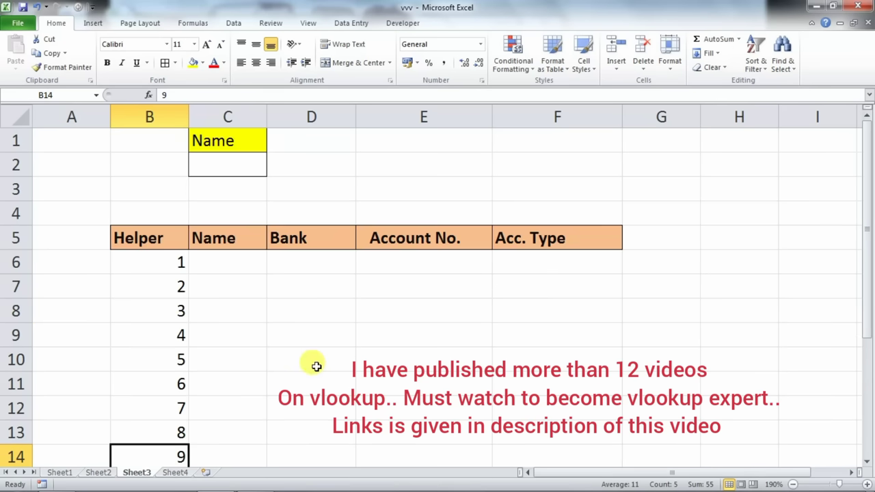
pyautogui.click(157, 290)
pyautogui.click(241, 262)
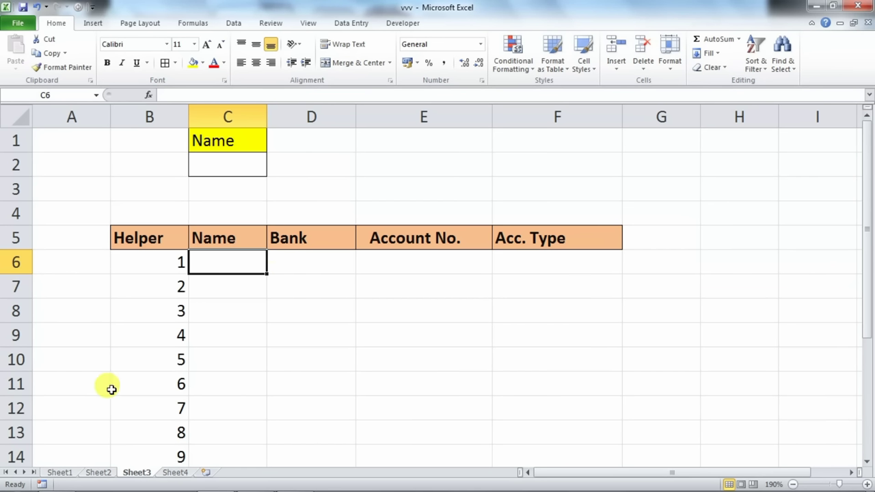
# - Select B3:F12 on Sheet2 and define it with the name 'data' in place of Helper
pyautogui.click(98, 473)
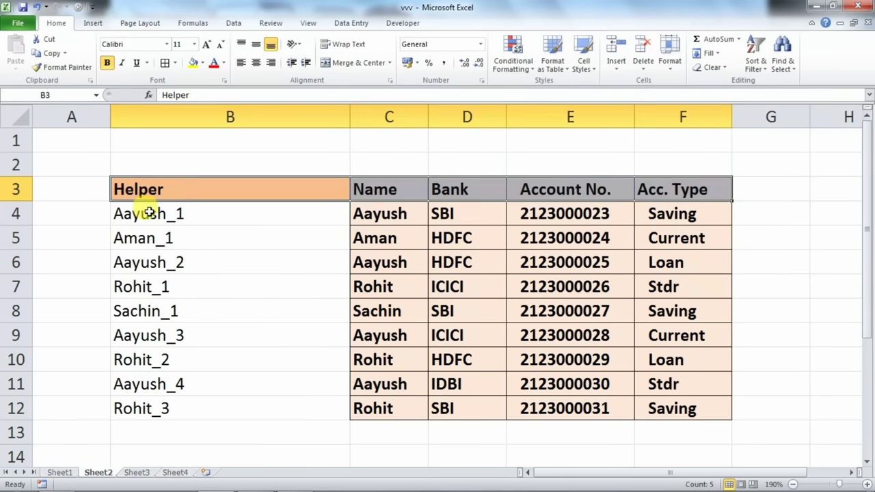
pyautogui.moveTo(156, 188); pyautogui.dragTo(164, 402)
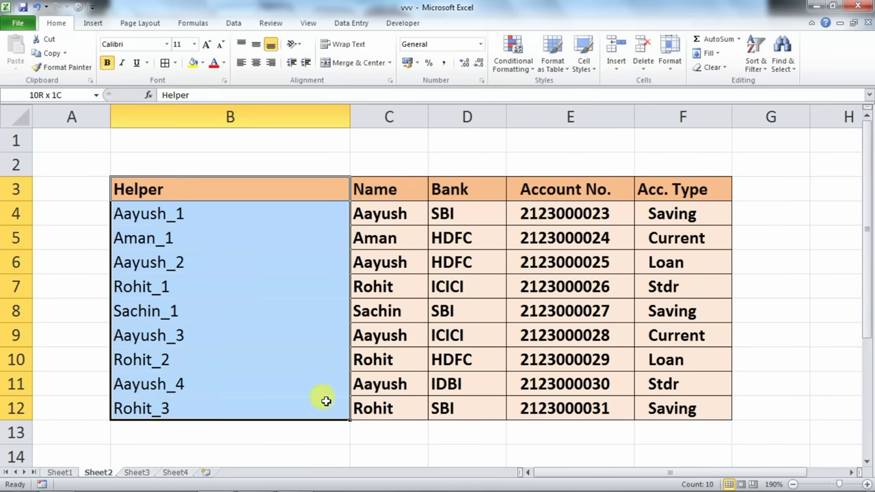
pyautogui.moveTo(292, 401); pyautogui.dragTo(638, 399)
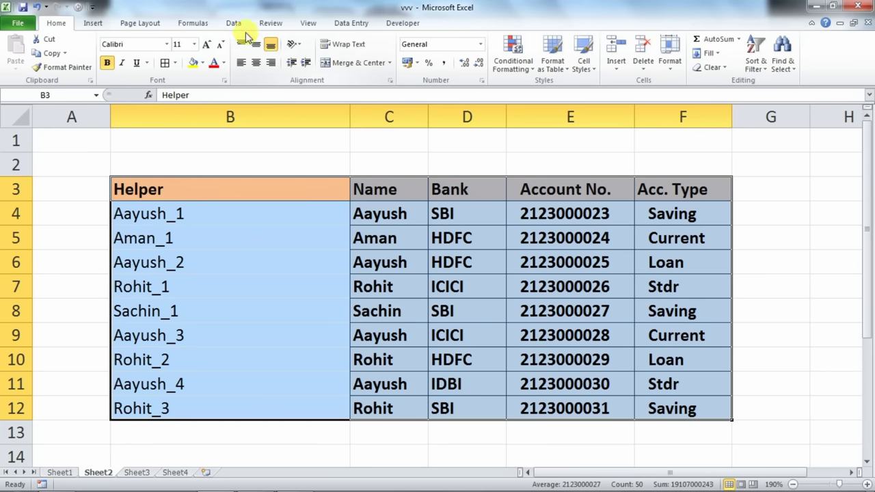
pyautogui.click(205, 26)
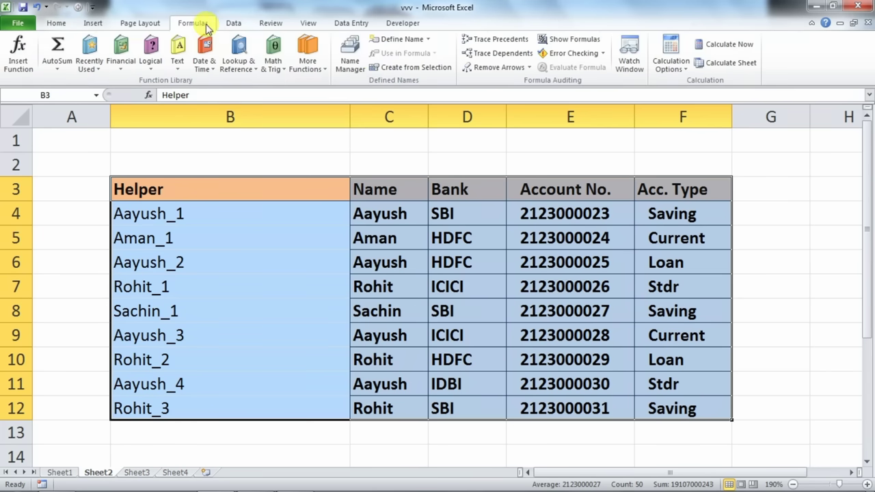
pyautogui.click(400, 41)
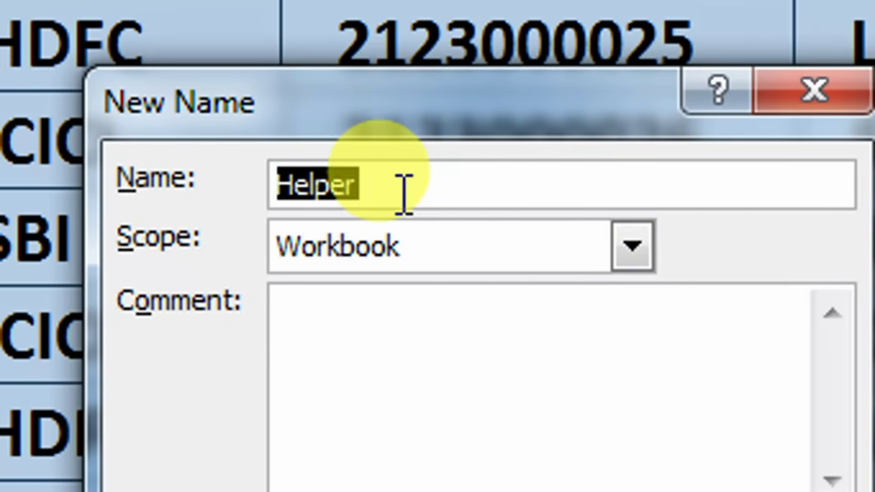
pyautogui.click(404, 199)
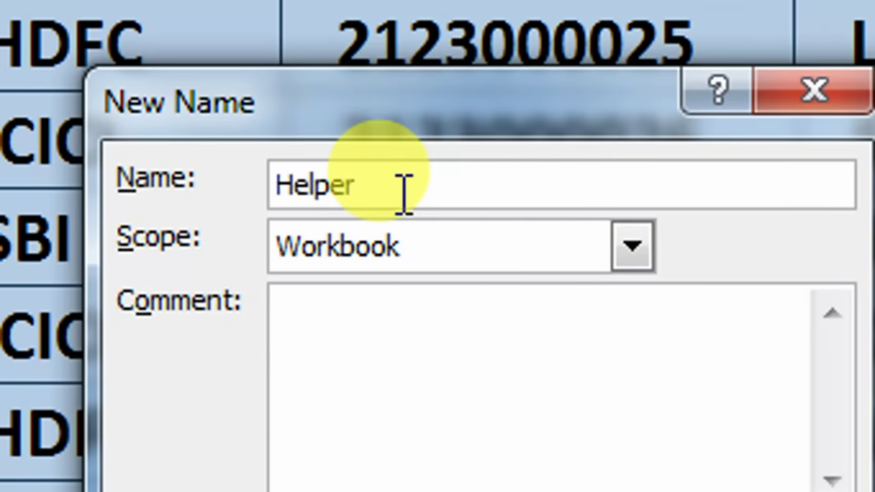
pyautogui.press('BackSpace')
pyautogui.press('BackSpace')
pyautogui.press('BackSpace')
pyautogui.press('BackSpace')
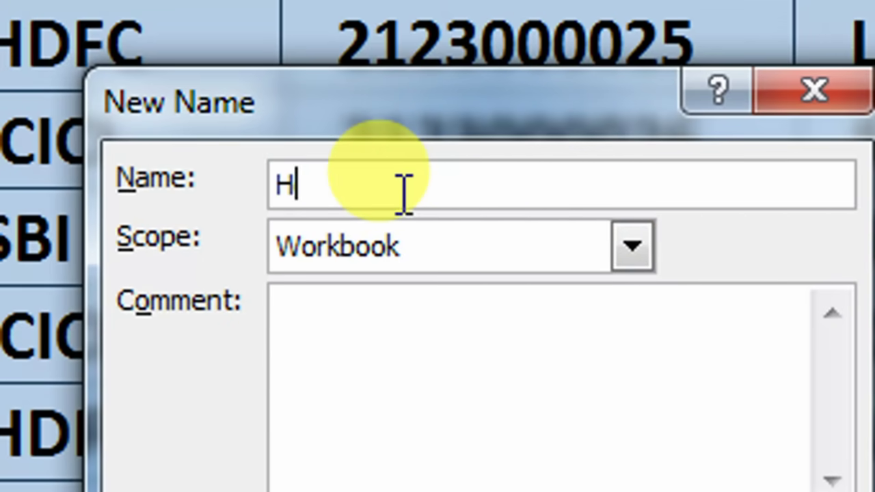
pyautogui.write('data')
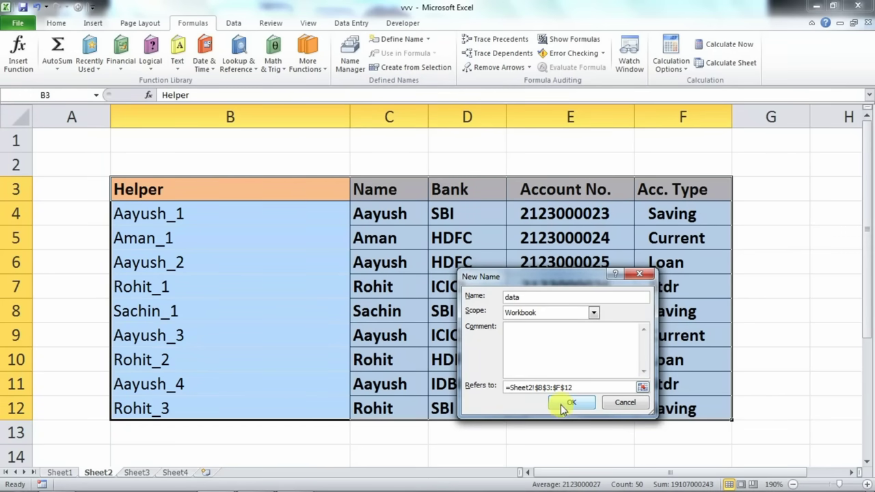
pyautogui.click(561, 405)
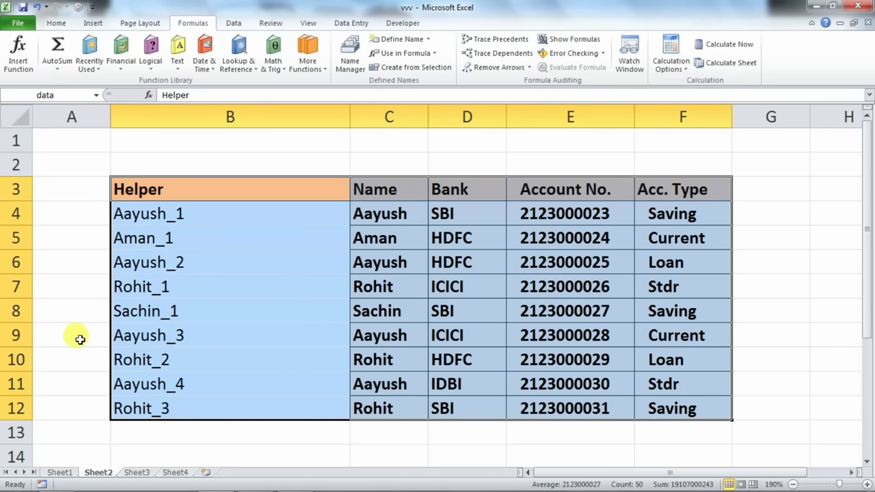
pyautogui.click(80, 340)
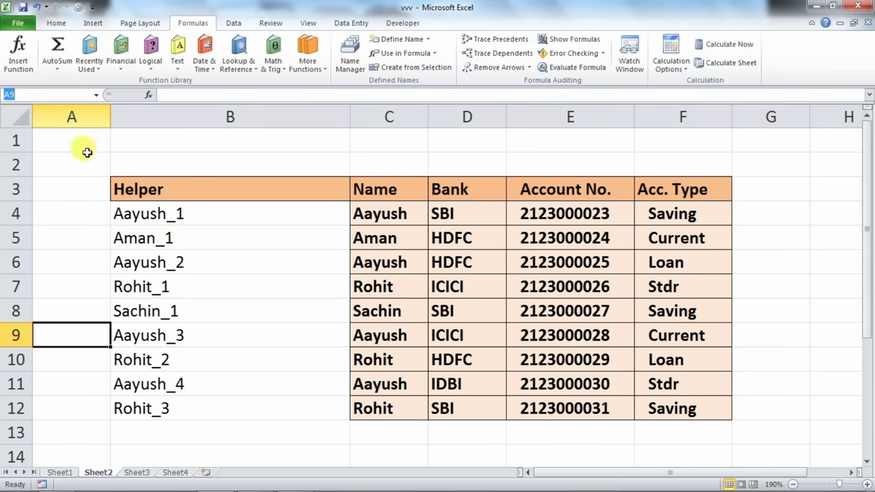
pyautogui.moveTo(140, 191)
pyautogui.mouseDown()
pyautogui.moveTo(498, 260)
pyautogui.moveTo(656, 407)
pyautogui.mouseUp()
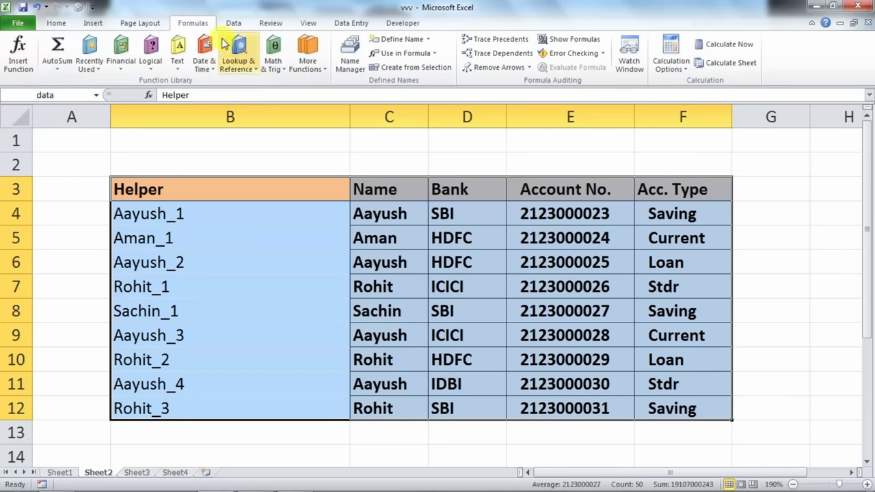
pyautogui.click(351, 62)
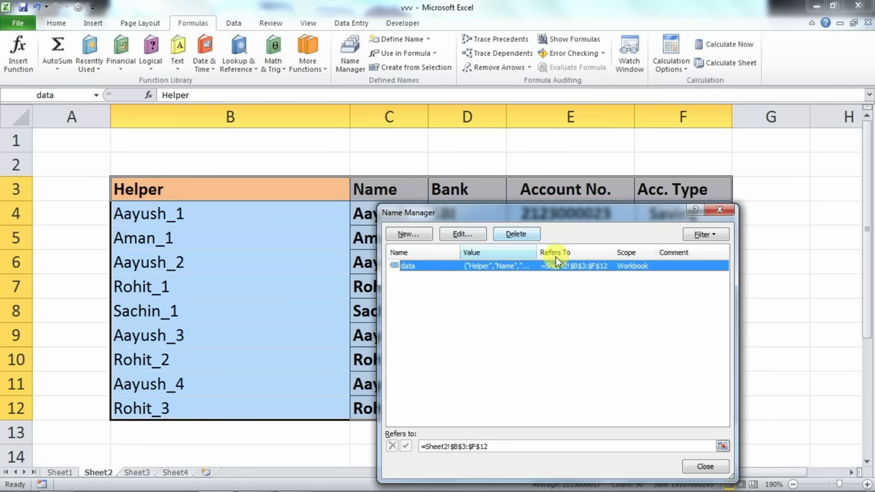
pyautogui.click(721, 213)
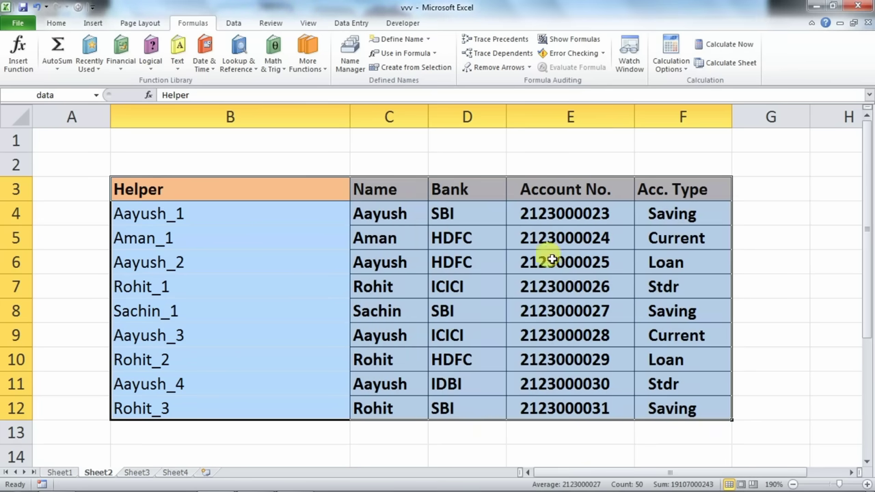
pyautogui.click(455, 285)
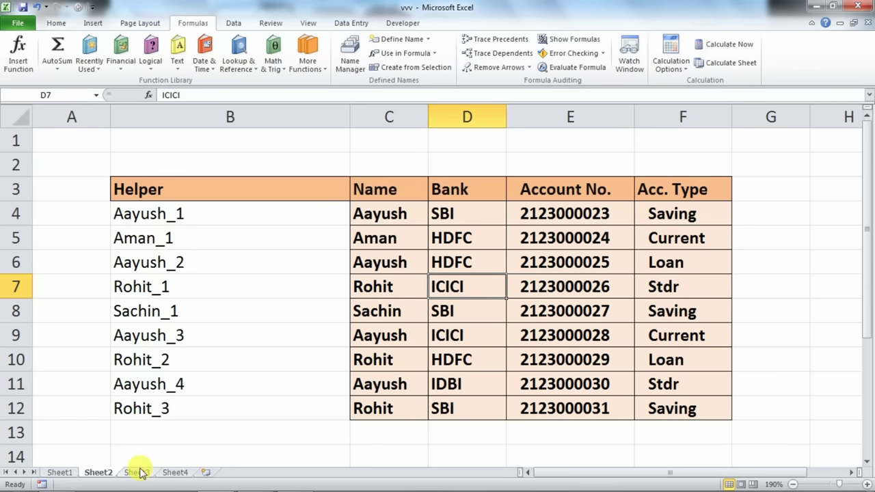
# - Enter =VLOOKUP($C$2&"_"&B6,data,2,0) in Sheet3's cell C6
pyautogui.click(138, 472)
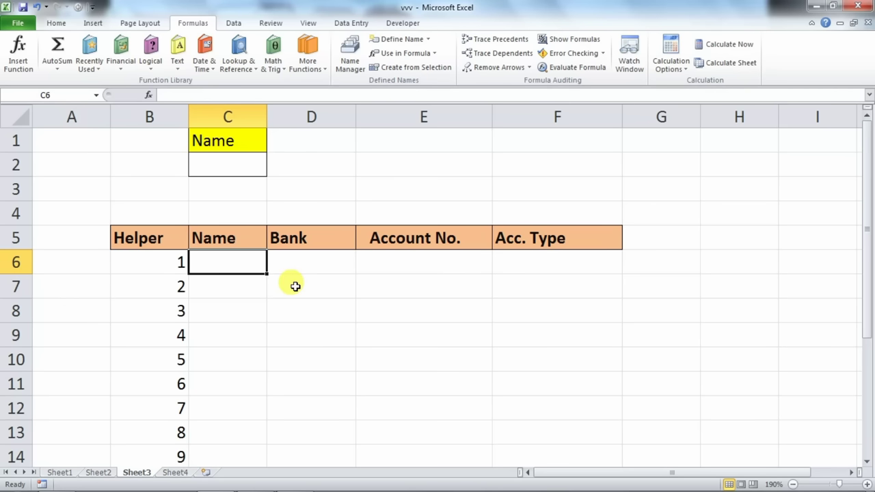
pyautogui.write('=vlookup')
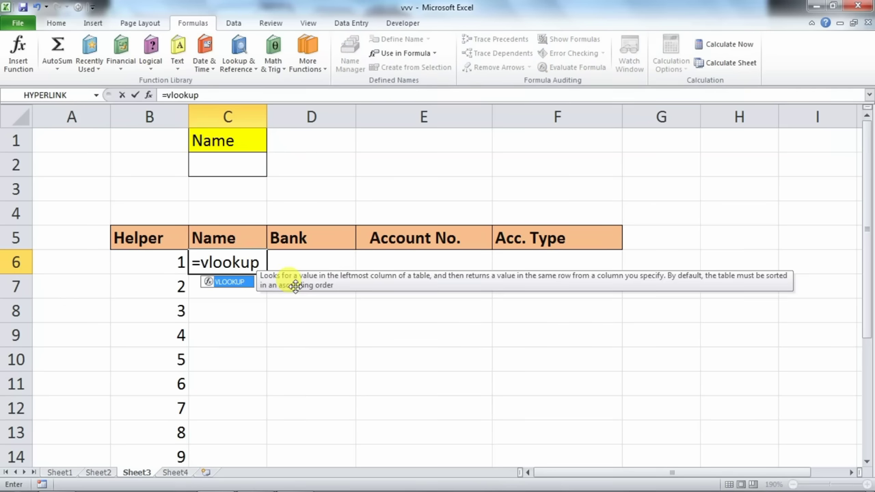
pyautogui.write('(')
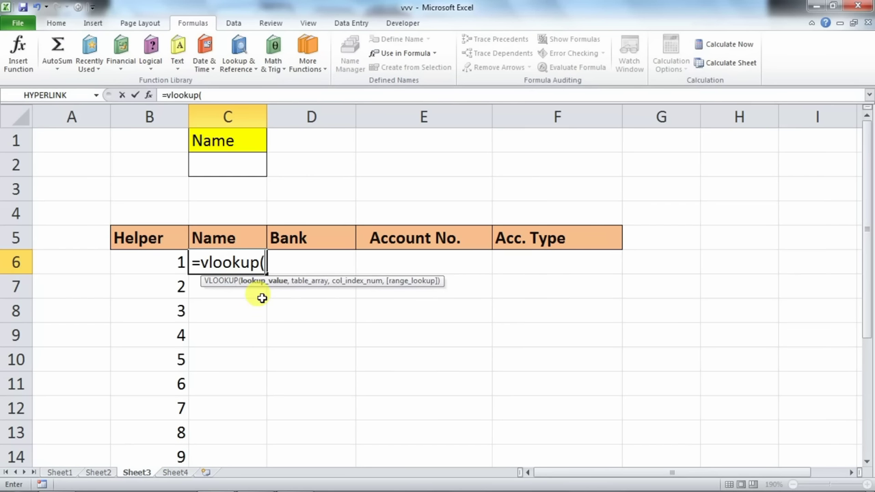
pyautogui.click(214, 167)
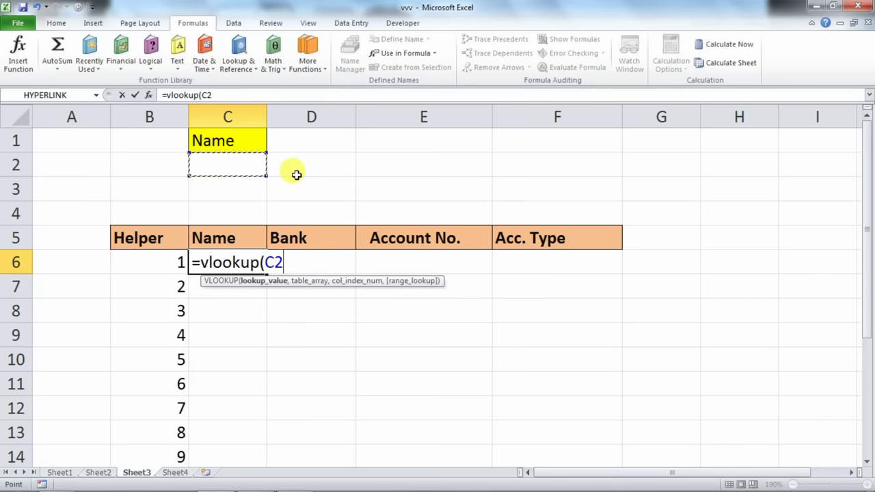
pyautogui.press('F4')
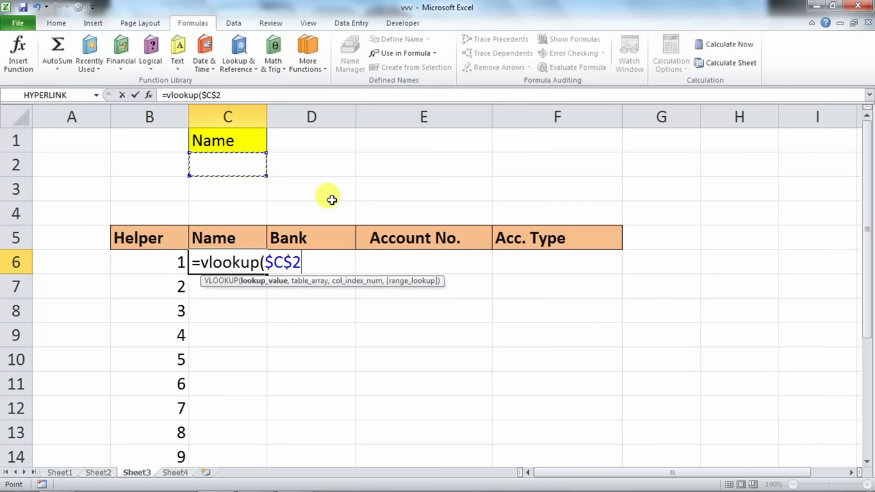
pyautogui.write('&"_')
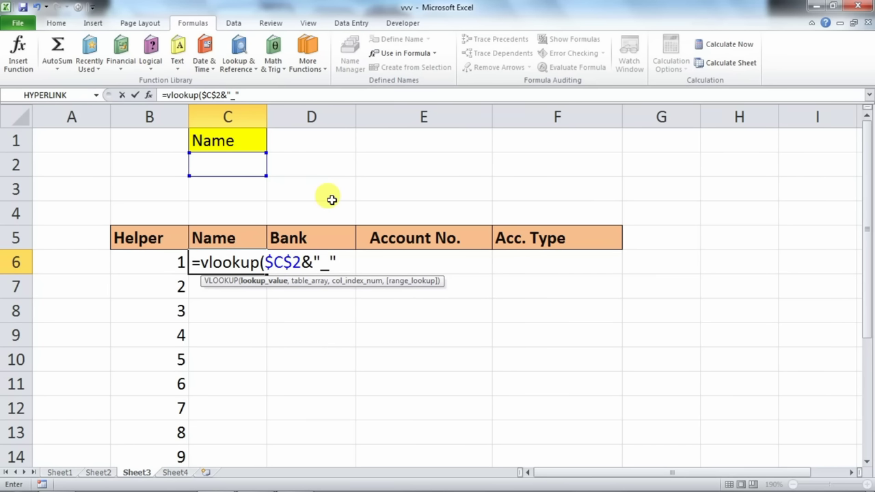
pyautogui.write('&')
pyautogui.click(138, 261)
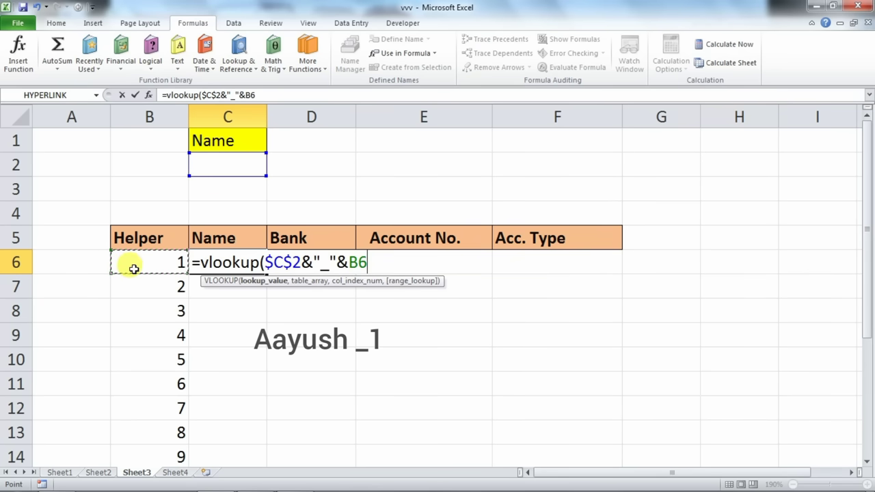
pyautogui.write(',')
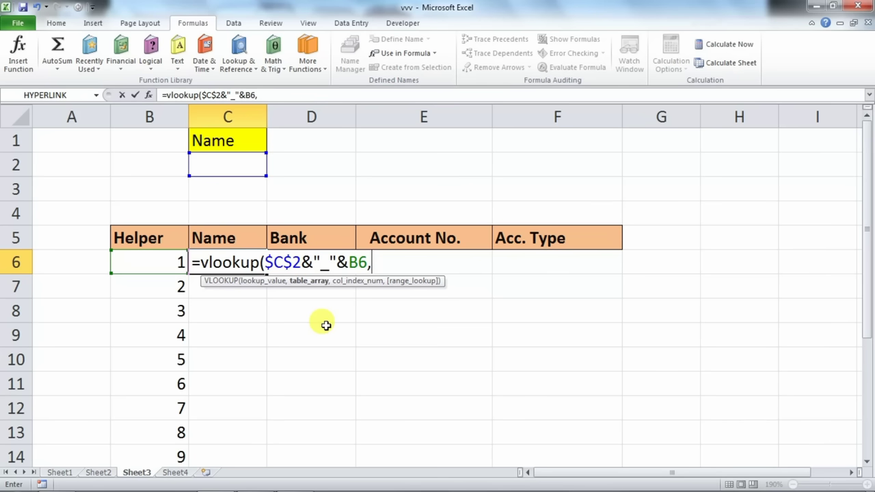
pyautogui.write('data')
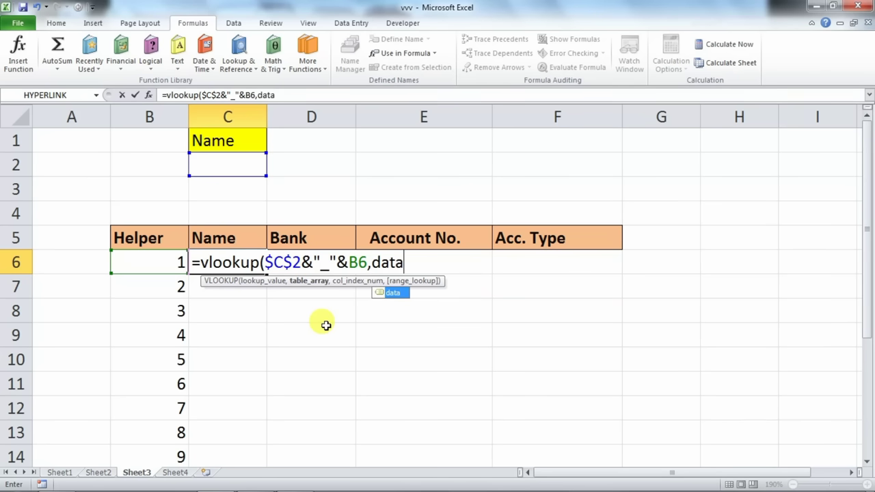
pyautogui.write(',')
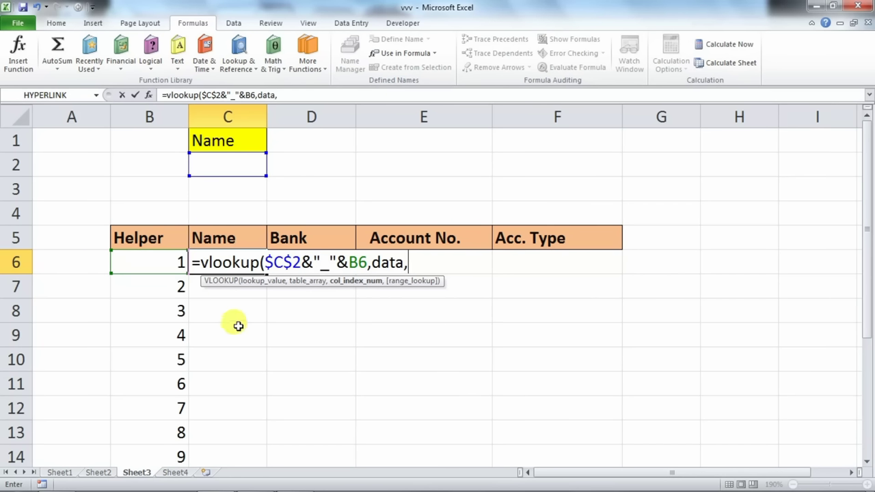
pyautogui.write('2,')
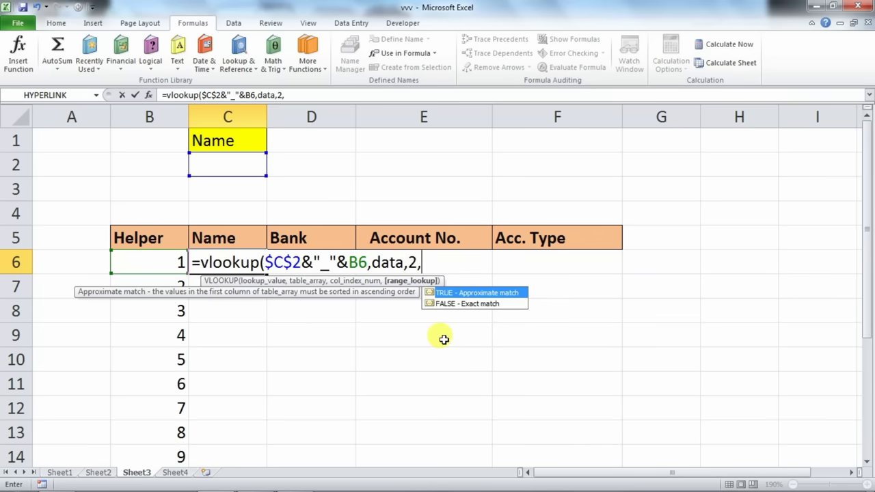
pyautogui.write('0')
pyautogui.write(')')
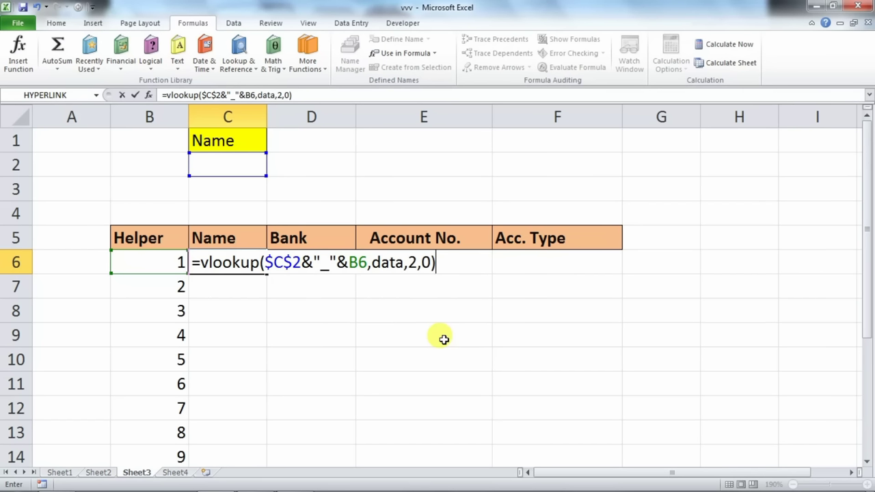
pyautogui.press('Return')
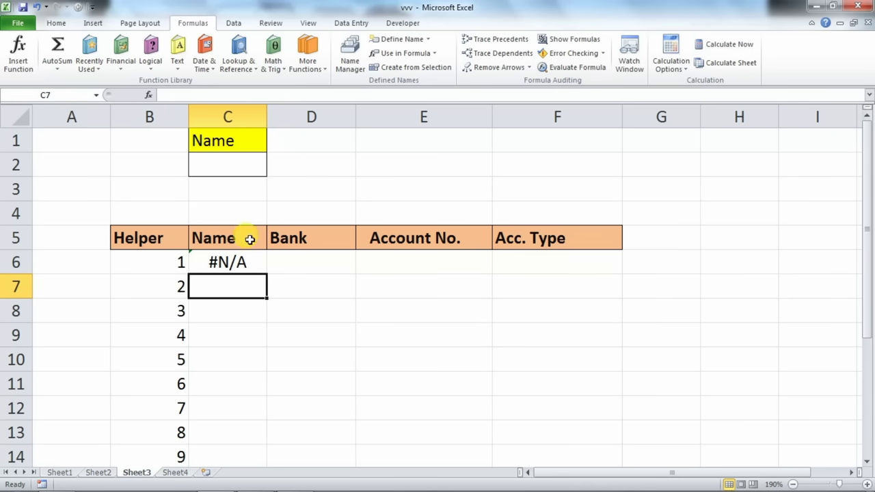
# - Enter 'rohit' in C2 and copy the C6 lookup formula down to C11
pyautogui.click(218, 164)
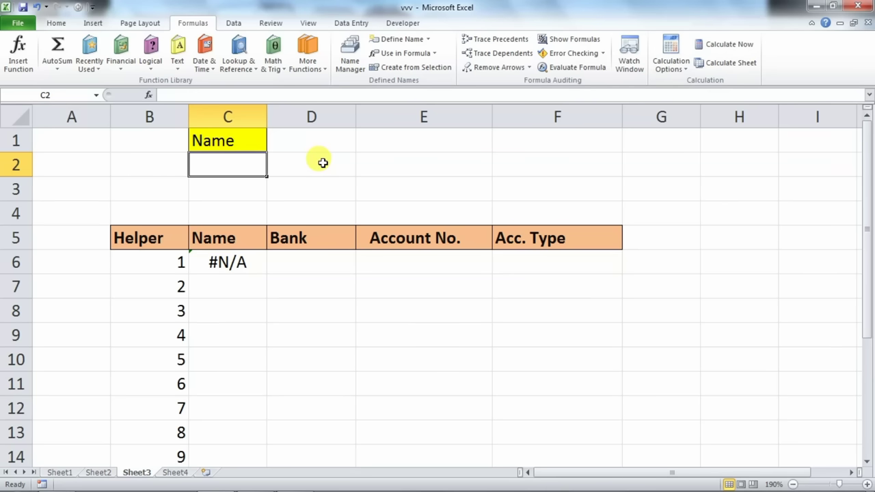
pyautogui.write('rohit')
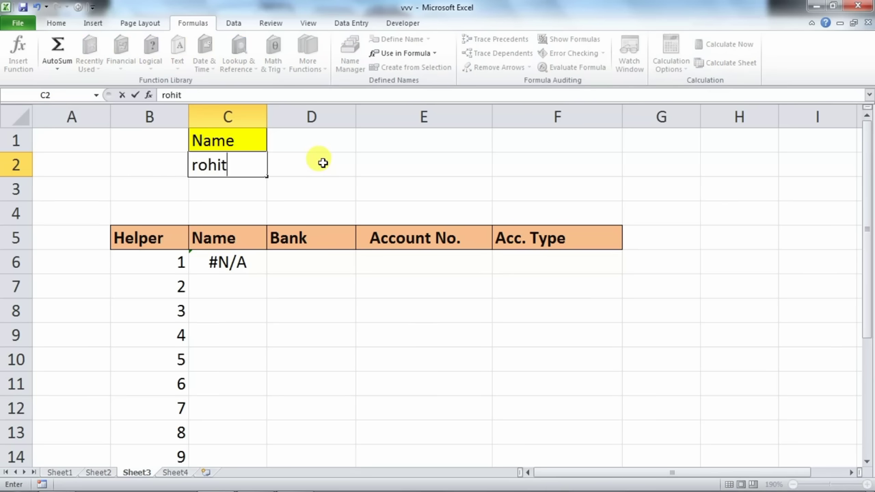
pyautogui.click(322, 162)
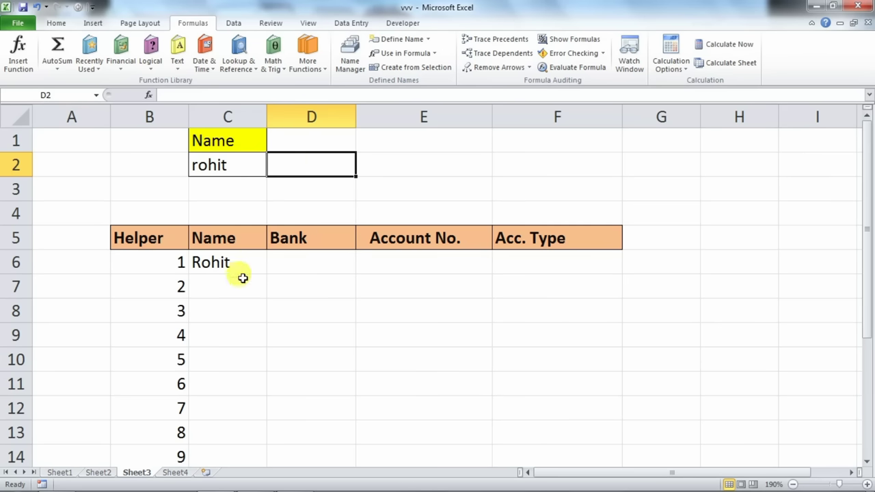
pyautogui.click(249, 270)
pyautogui.moveTo(266, 274); pyautogui.dragTo(254, 400)
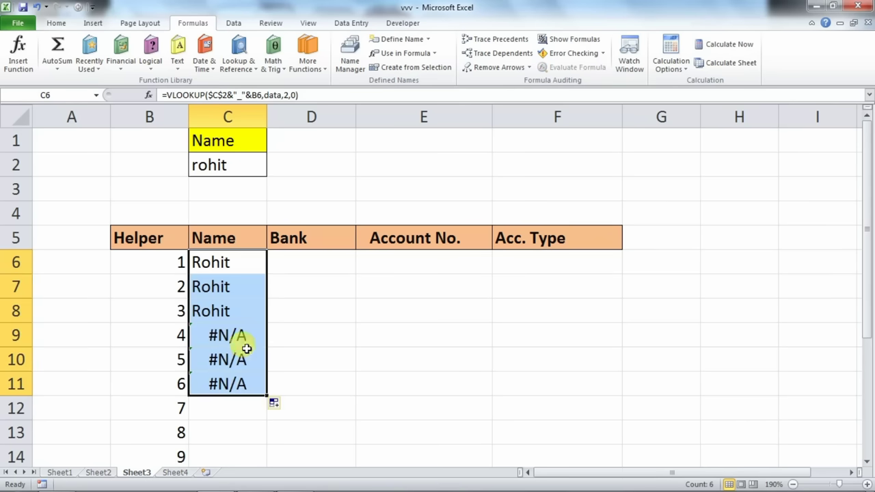
# - Inspect the lookup formulas in C6, C7 and C8, then switch to Sheet2's source data
pyautogui.click(213, 266)
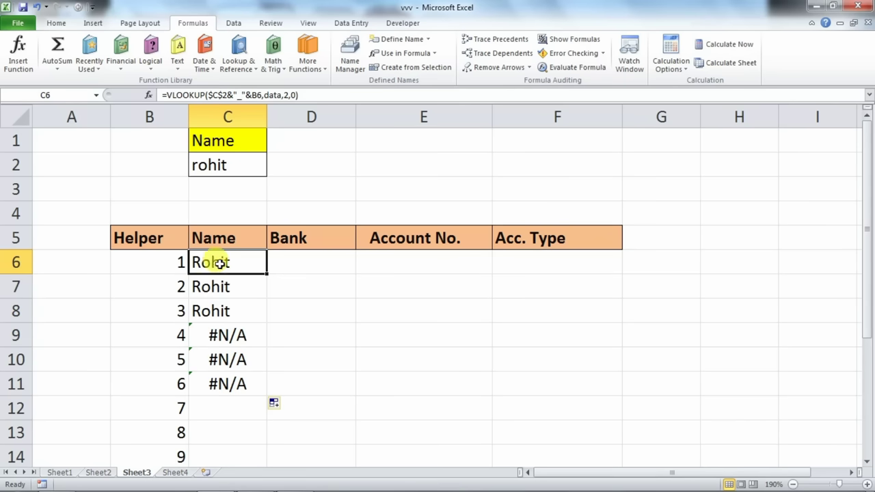
pyautogui.doubleClick(229, 264)
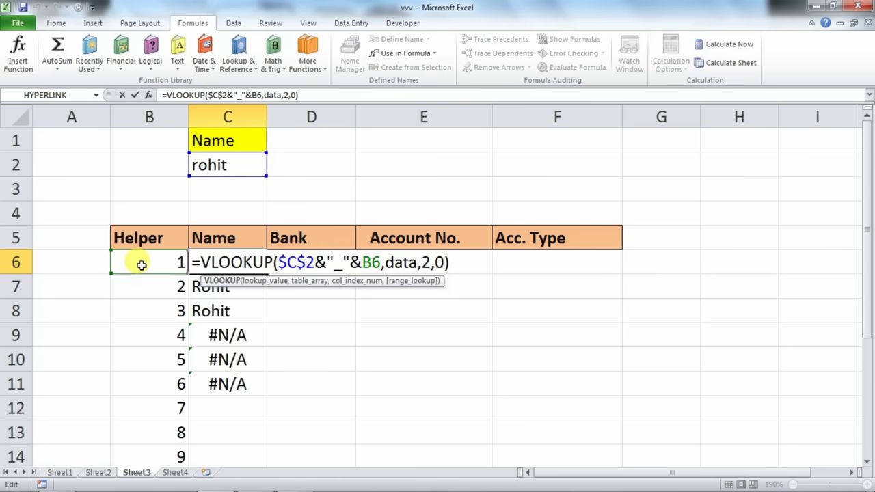
pyautogui.press('Return')
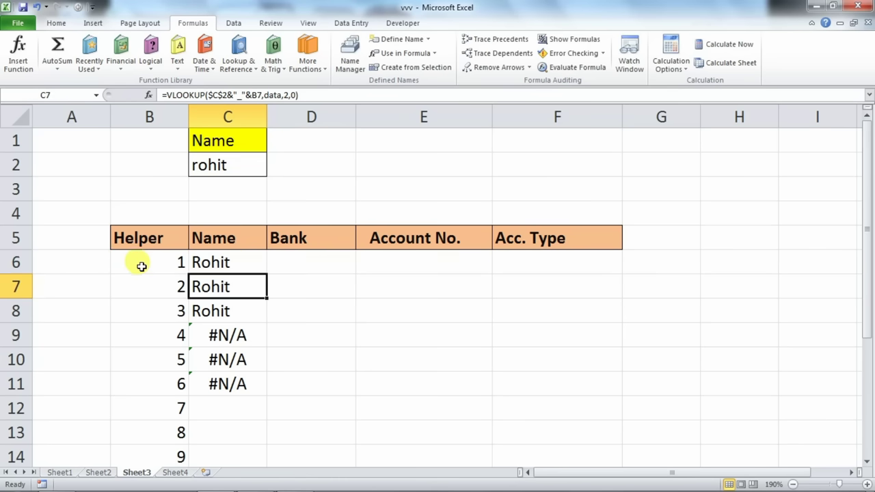
pyautogui.doubleClick(207, 286)
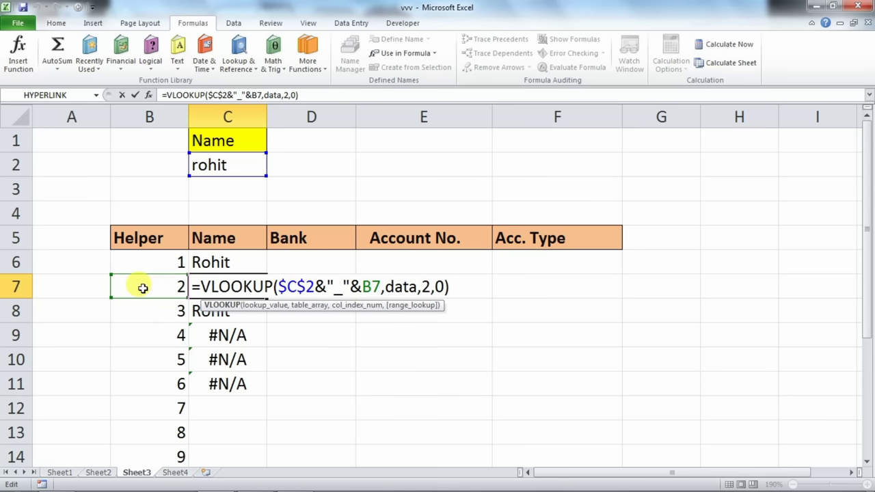
pyautogui.press('Return')
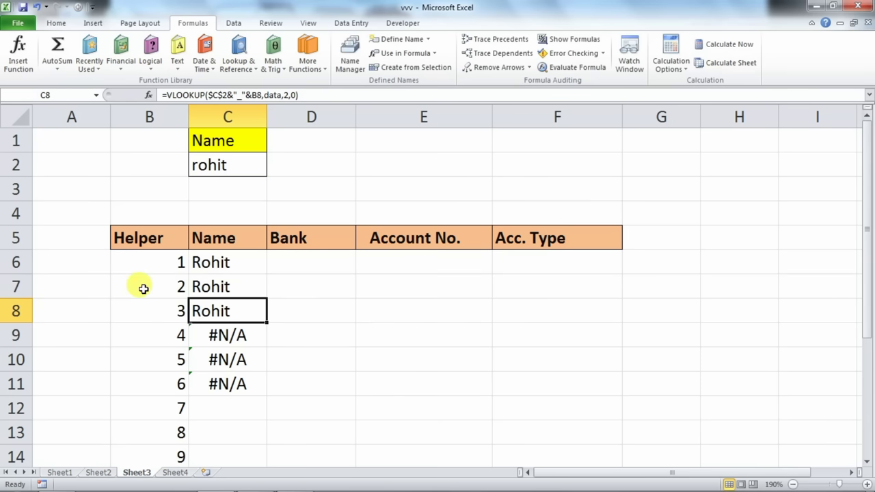
pyautogui.doubleClick(220, 309)
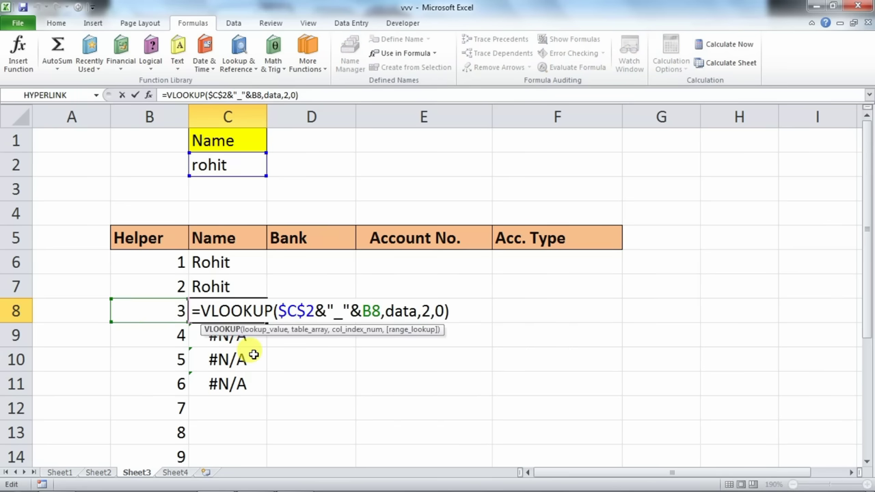
pyautogui.press('Return')
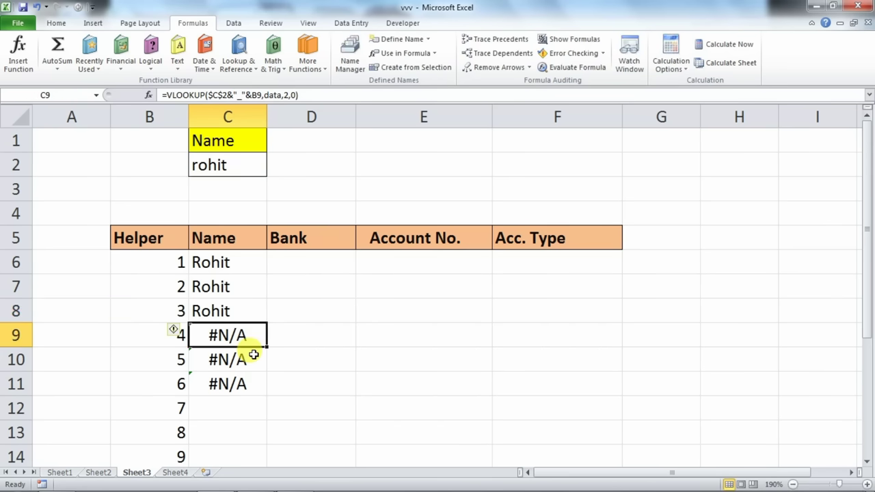
pyautogui.click(101, 473)
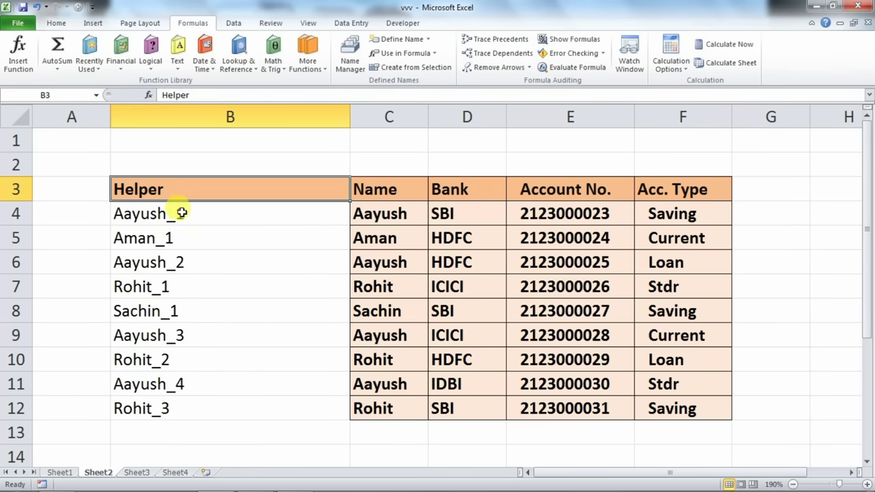
# - Point out the Helper keys in column B and customer names in column C, then return to Sheet3
pyautogui.moveTo(178, 216)
pyautogui.mouseDown()
pyautogui.moveTo(169, 376)
pyautogui.moveTo(299, 231)
pyautogui.mouseUp()
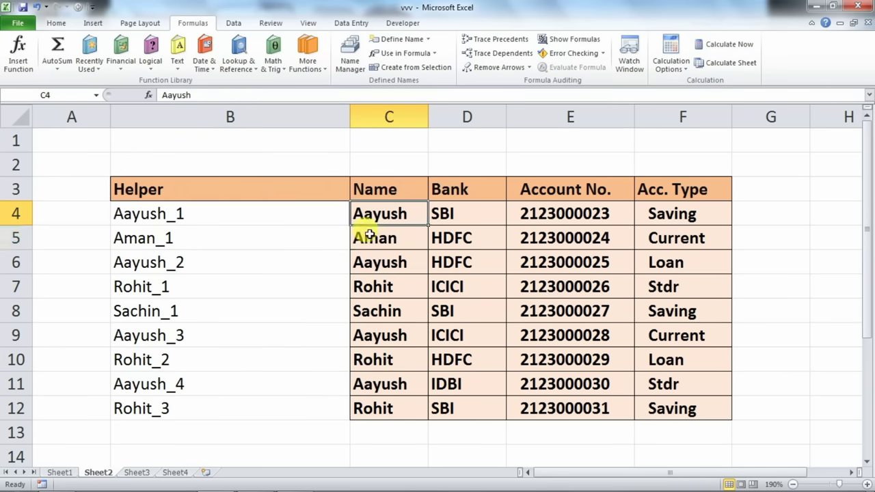
pyautogui.moveTo(362, 217); pyautogui.dragTo(365, 335)
pyautogui.moveTo(158, 191)
pyautogui.mouseDown()
pyautogui.moveTo(151, 335)
pyautogui.moveTo(568, 309)
pyautogui.mouseUp()
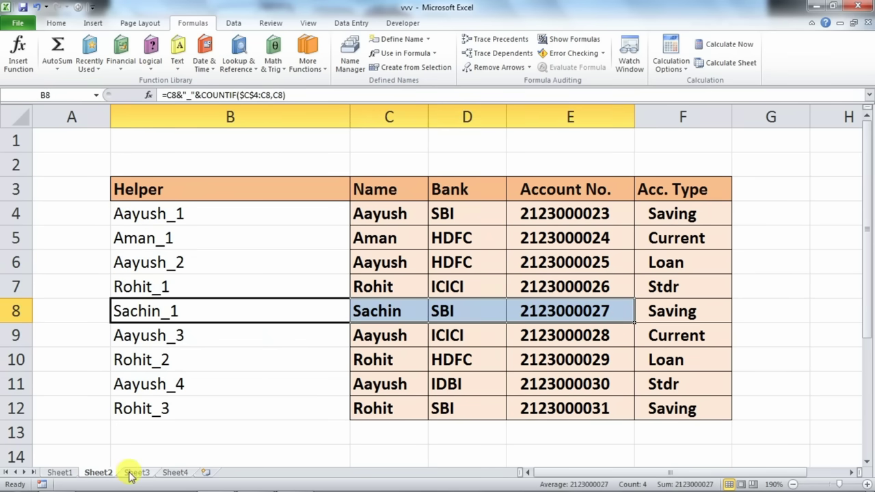
pyautogui.click(148, 191)
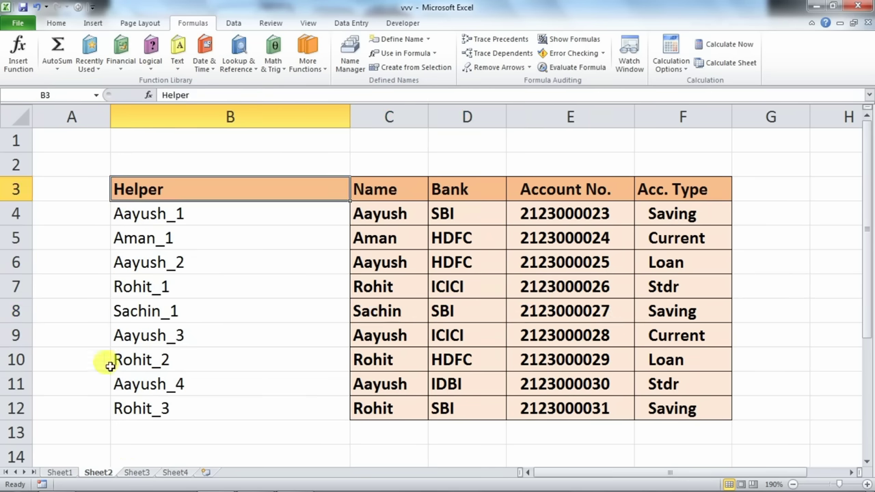
pyautogui.click(136, 472)
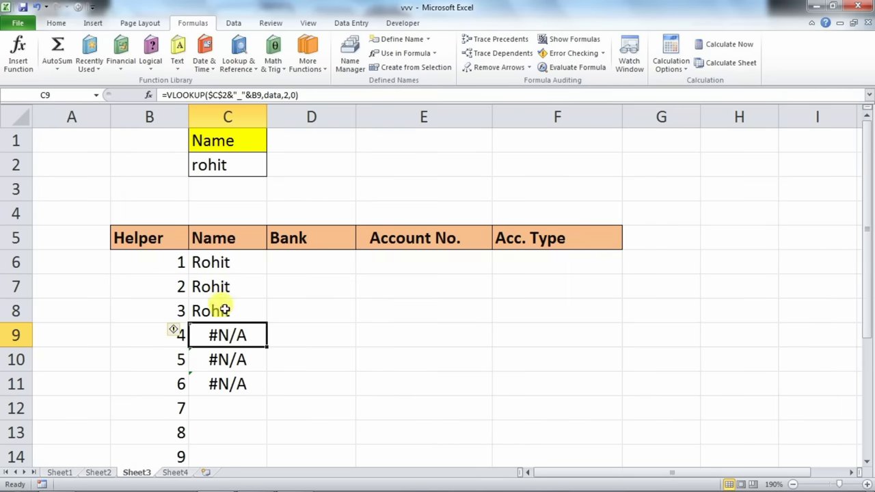
# - Clear the copied lookup results from C7:C11
pyautogui.click(230, 261)
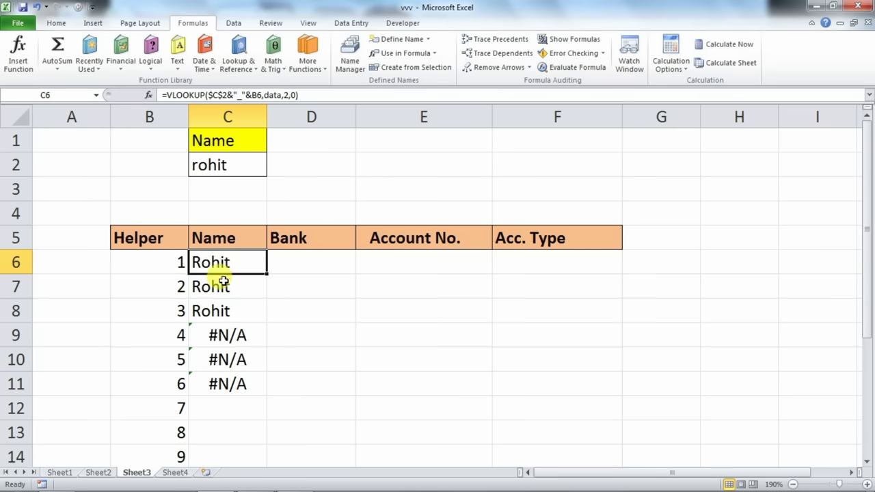
pyautogui.moveTo(225, 282); pyautogui.dragTo(224, 388)
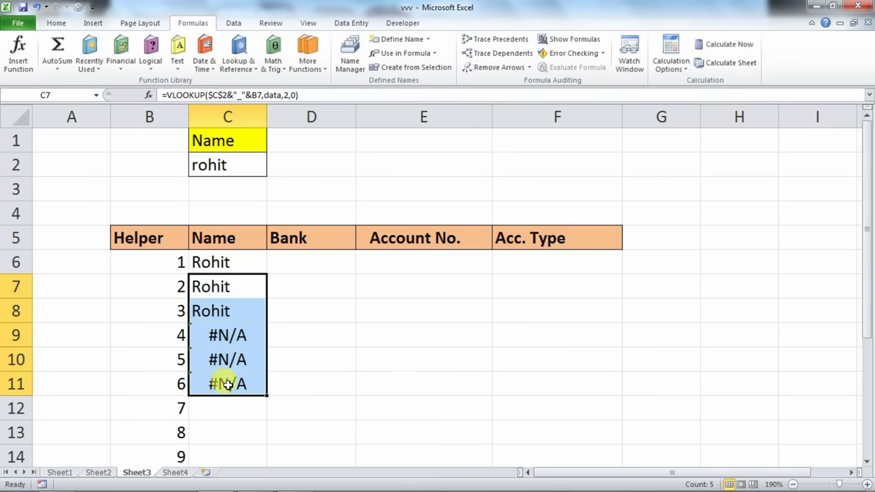
pyautogui.press('Delete')
# - Edit C6's formula to lock the reference as $B6 and replace the column index 2 with columns(
pyautogui.click(224, 262)
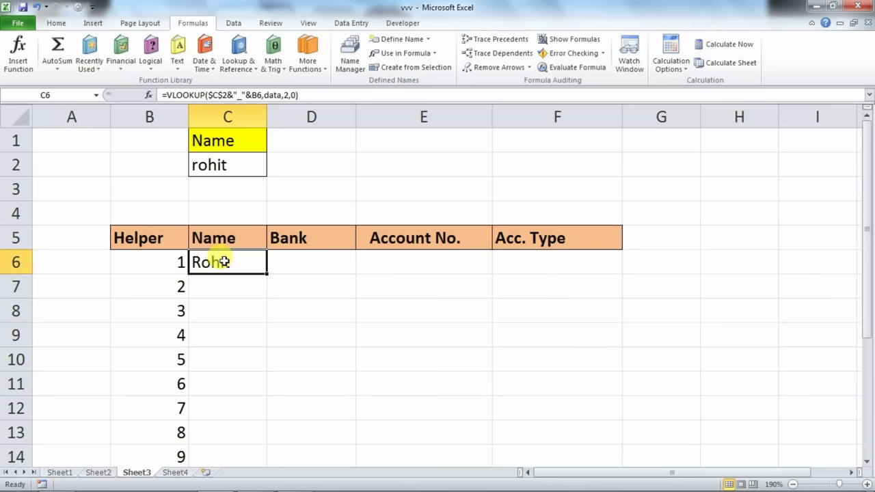
pyautogui.doubleClick(216, 261)
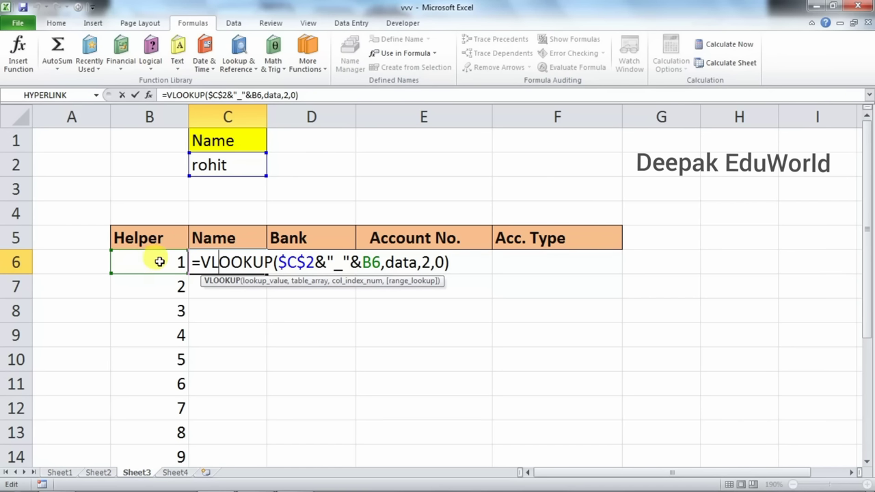
pyautogui.click(369, 263)
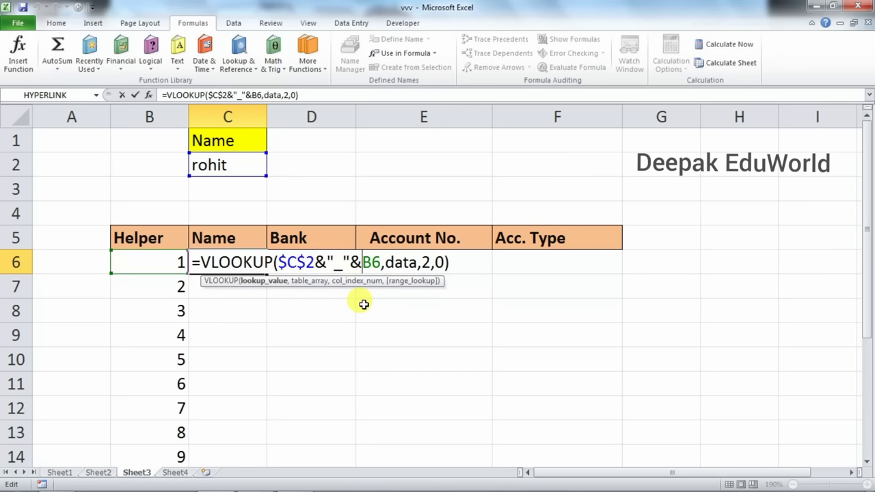
pyautogui.write('$')
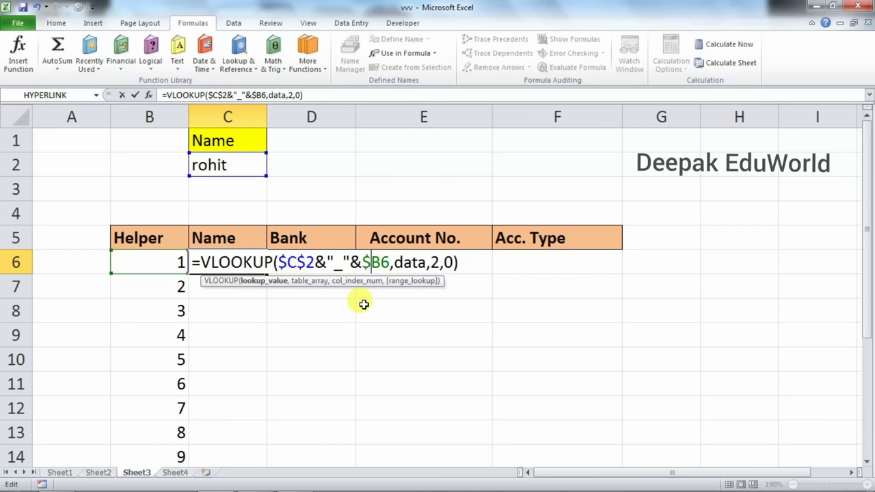
pyautogui.click(436, 263)
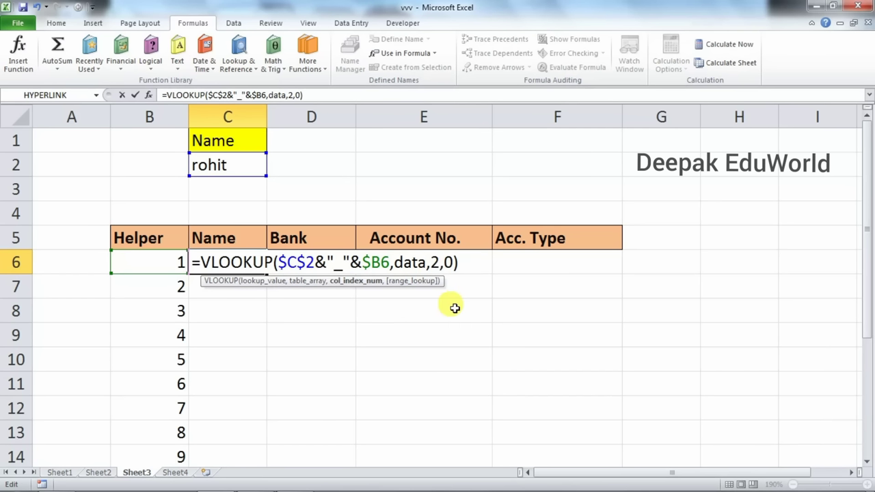
pyautogui.press('BackSpace')
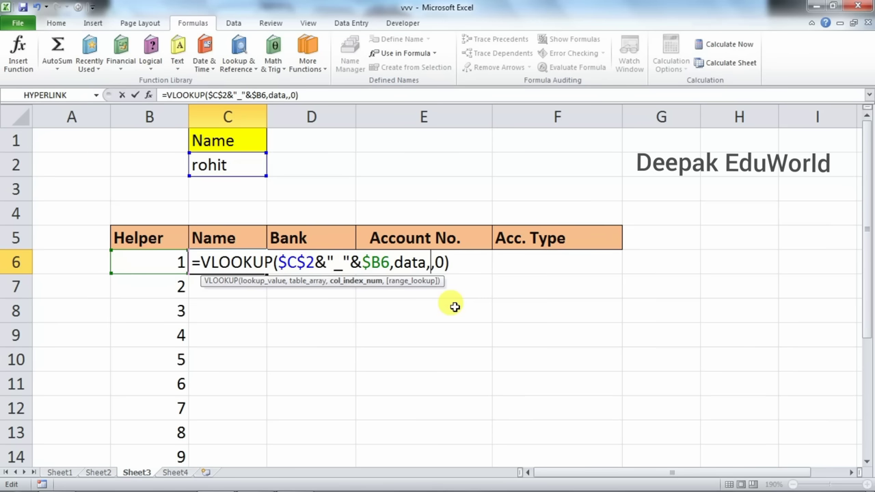
pyautogui.press('F2')
pyautogui.write('columns')
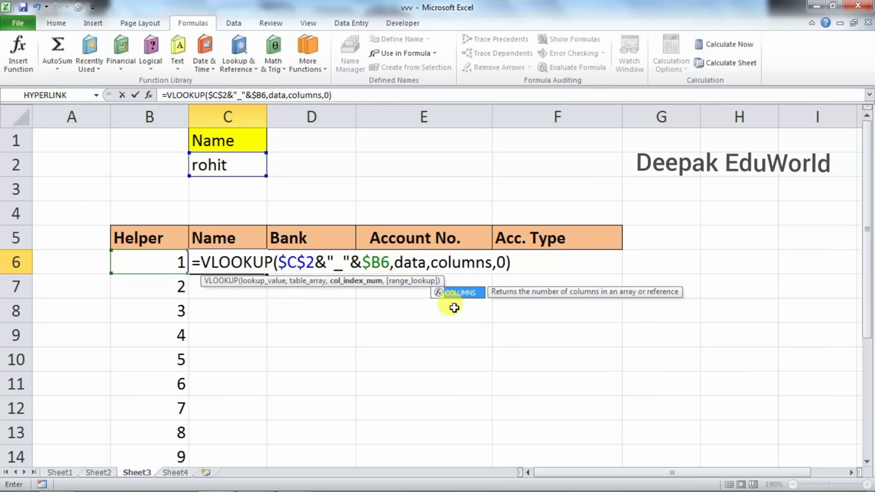
pyautogui.write('(')
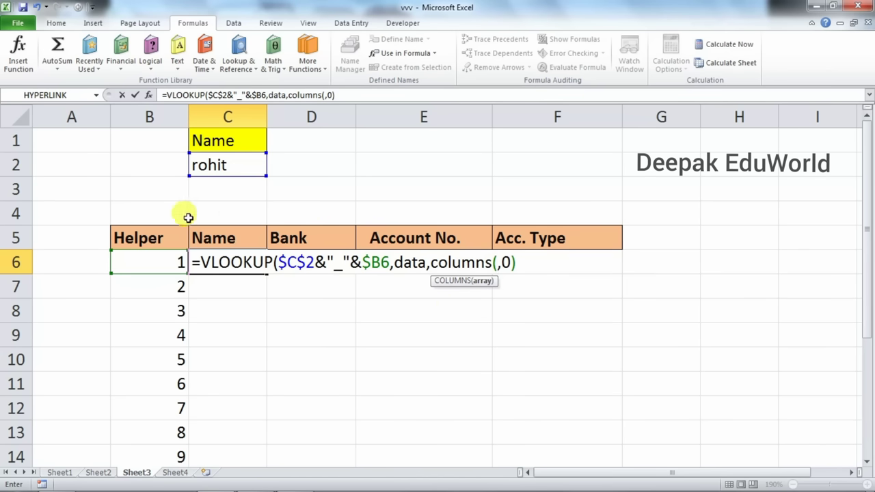
# - Complete C6's column index as COLUMNS($B$4:C4) and enter the formula, which returns Rohit
pyautogui.click(127, 215)
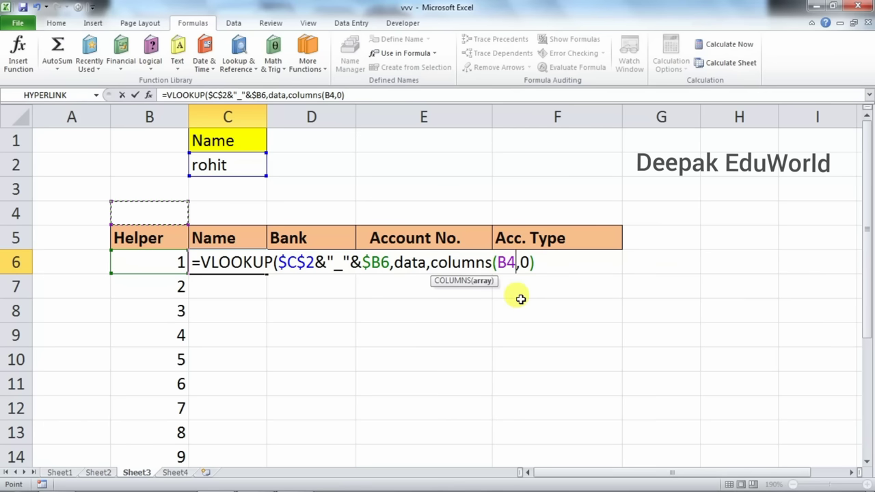
pyautogui.press('F8')
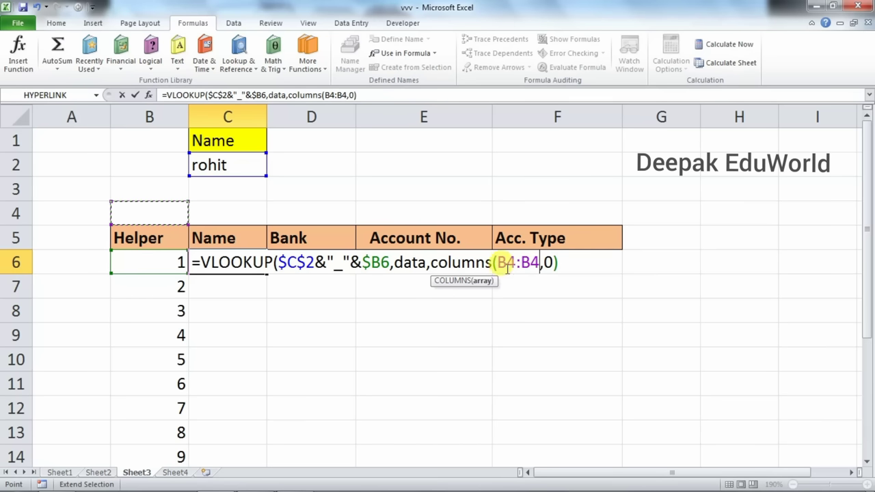
pyautogui.click(507, 261)
pyautogui.click(507, 261)
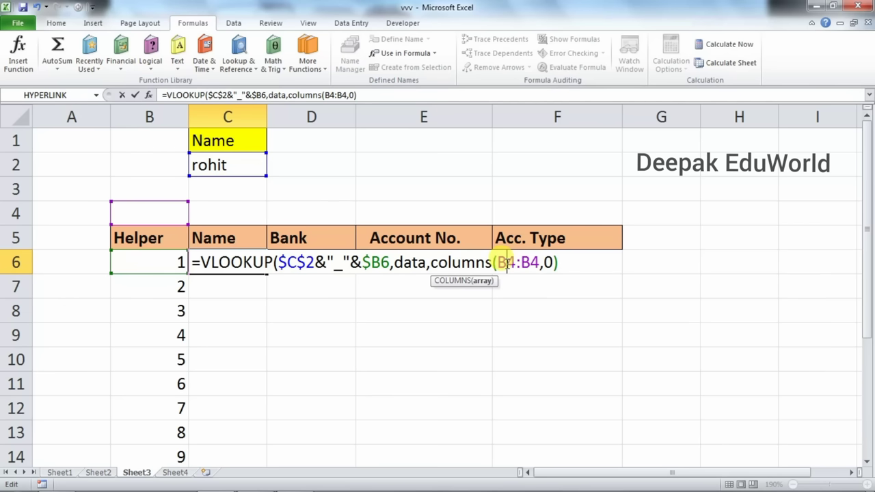
pyautogui.press('F4')
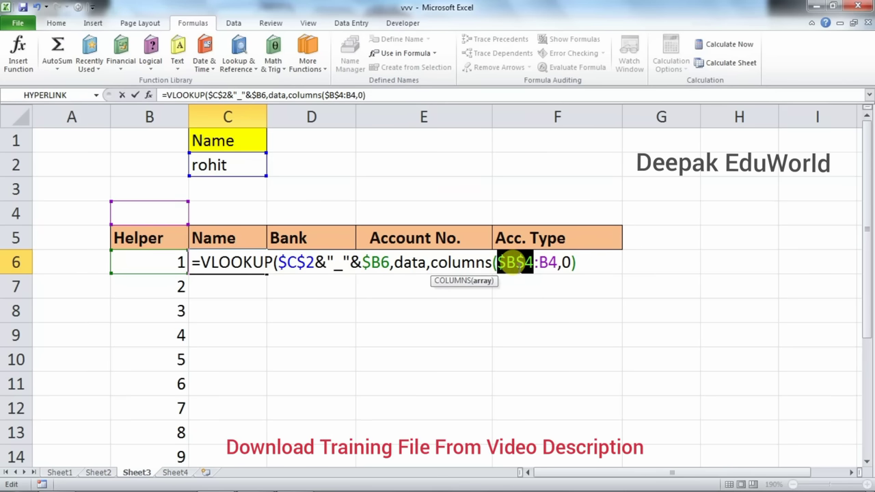
pyautogui.click(537, 262)
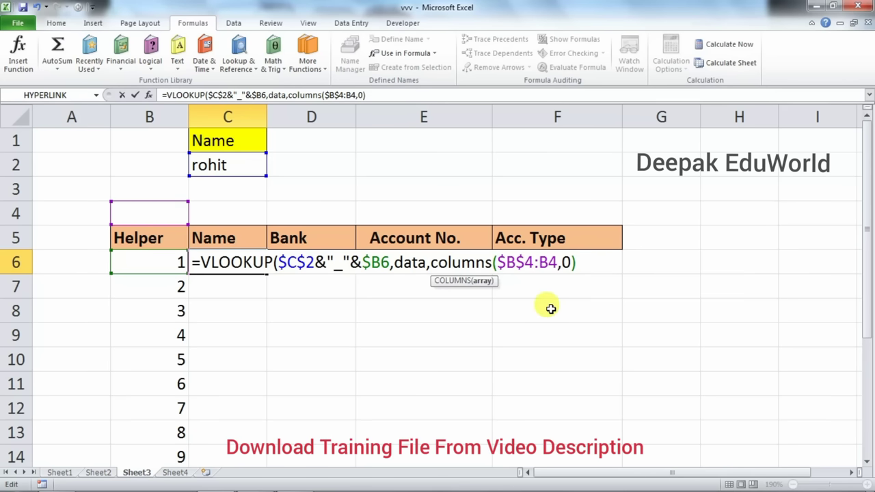
pyautogui.press('BackSpace')
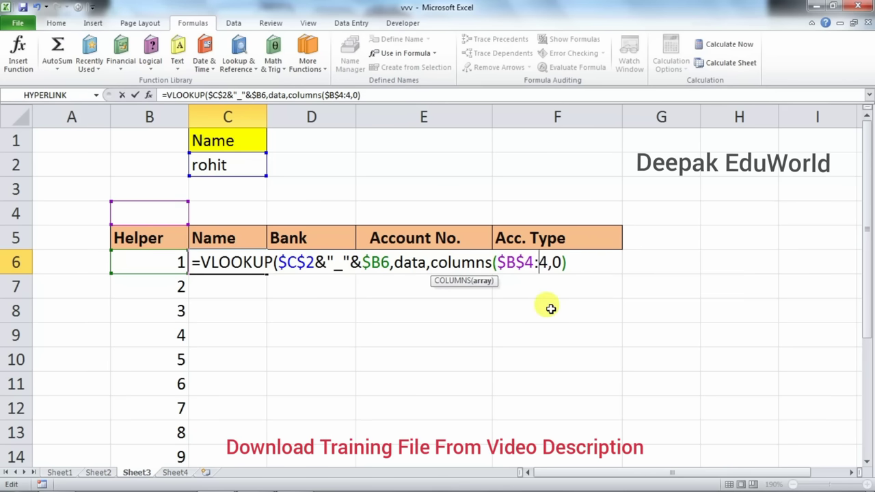
pyautogui.write('c')
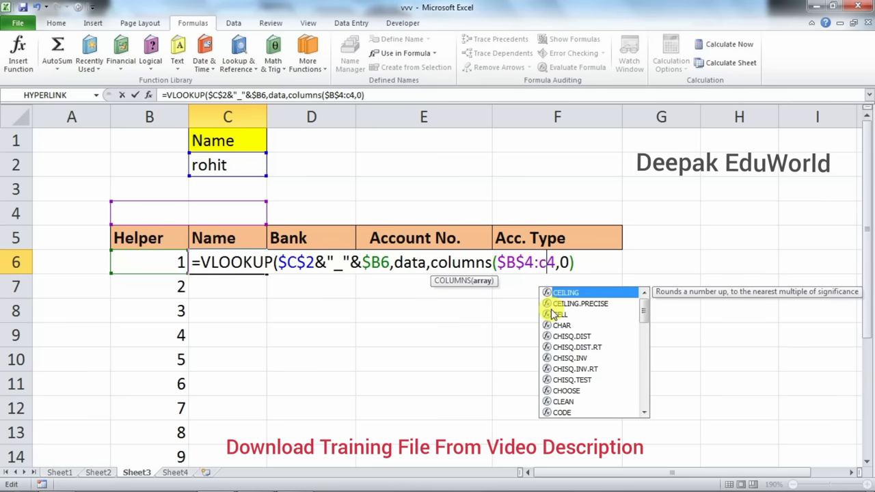
pyautogui.click(553, 262)
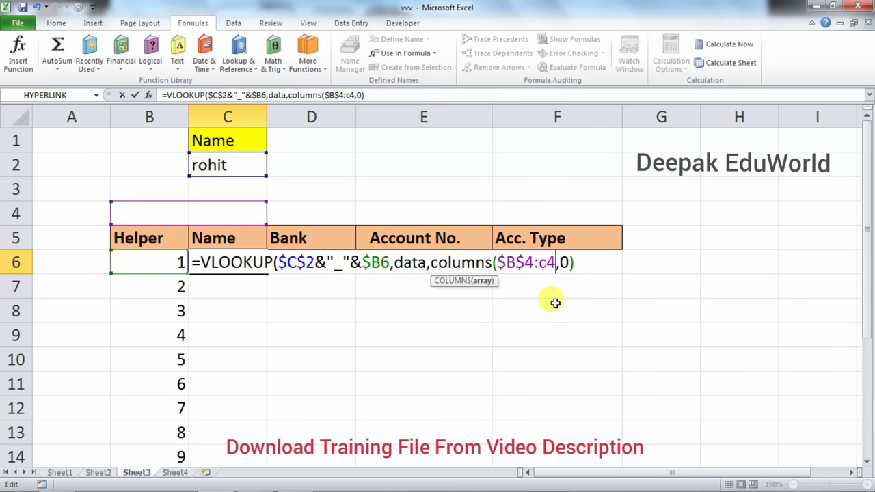
pyautogui.write(')')
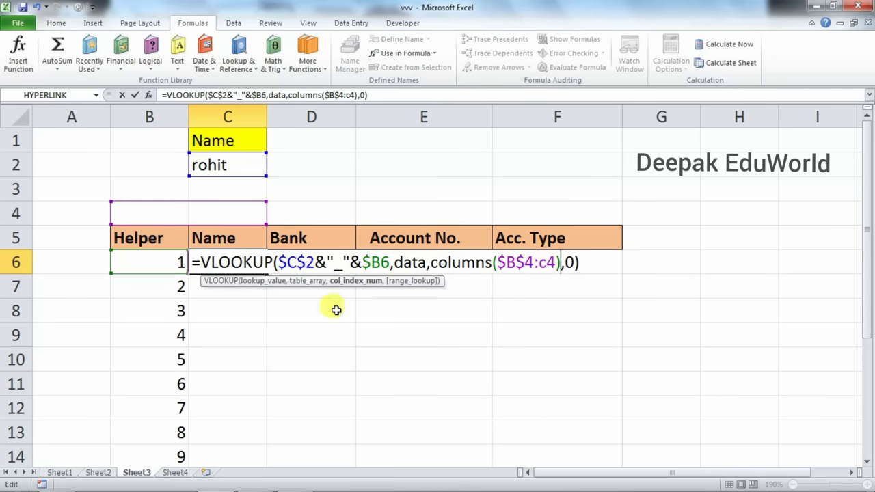
pyautogui.press('Return')
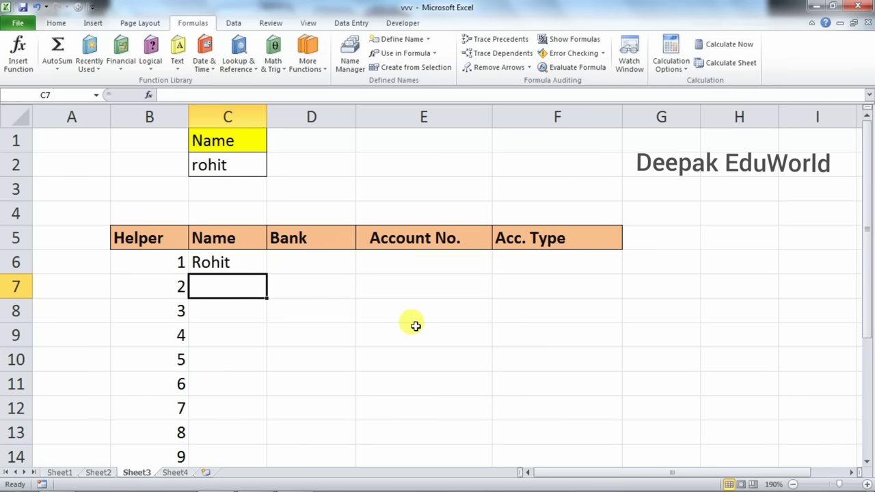
# - Copy the C6 lookup across to F6 for Bank, Account No. and Acc. Type, checking E6's formula
pyautogui.click(239, 263)
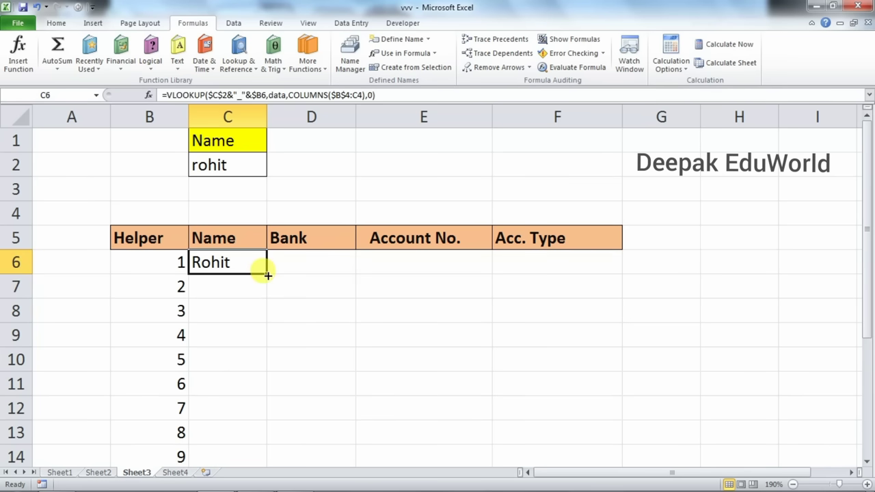
pyautogui.moveTo(268, 274); pyautogui.dragTo(590, 269)
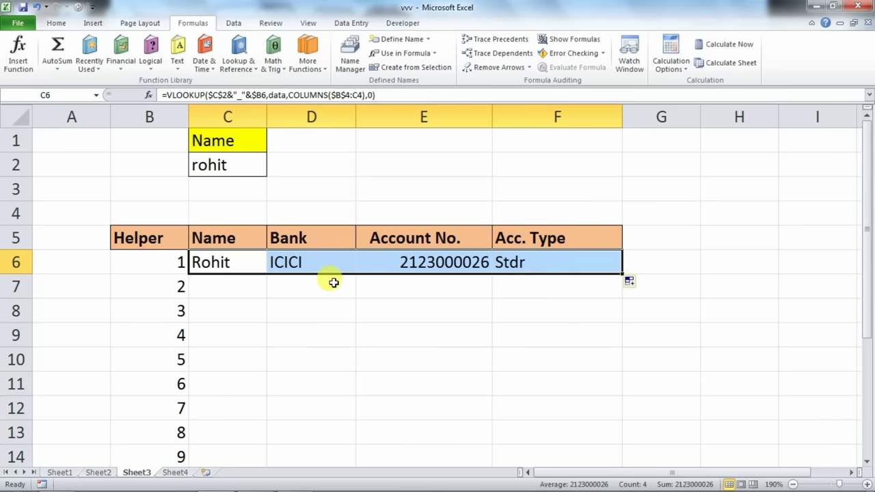
pyautogui.click(396, 263)
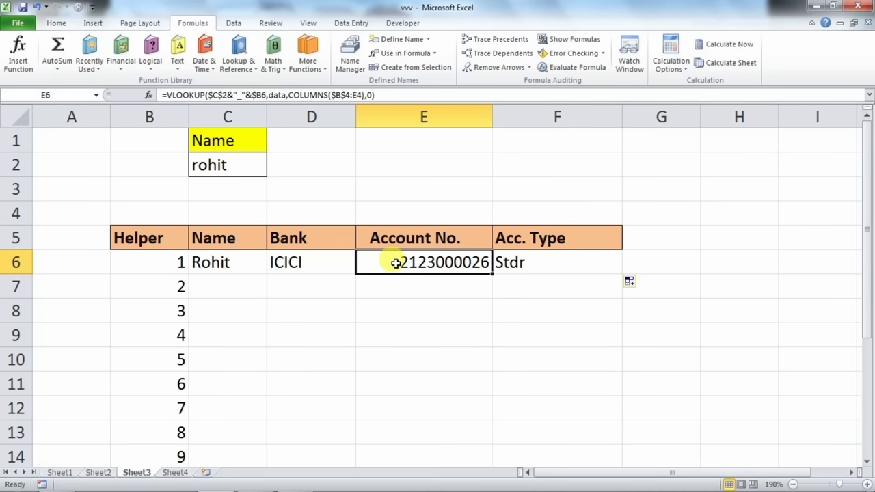
pyautogui.doubleClick(395, 263)
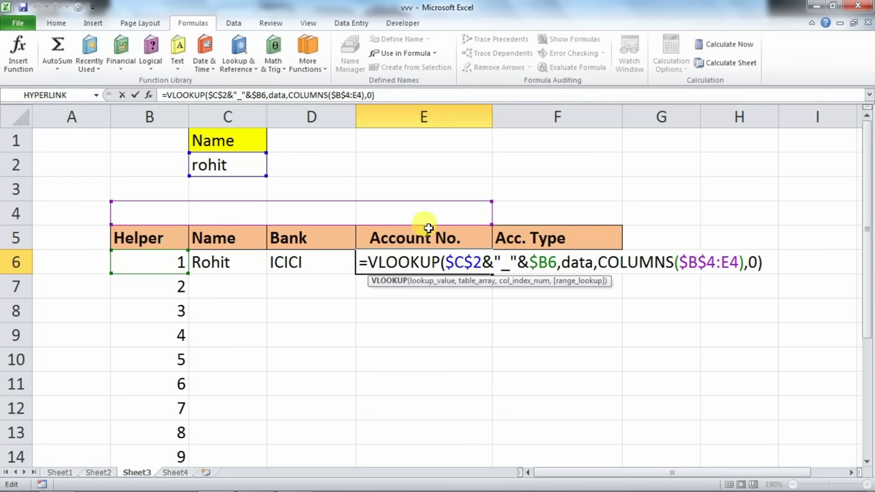
pyautogui.press('Return')
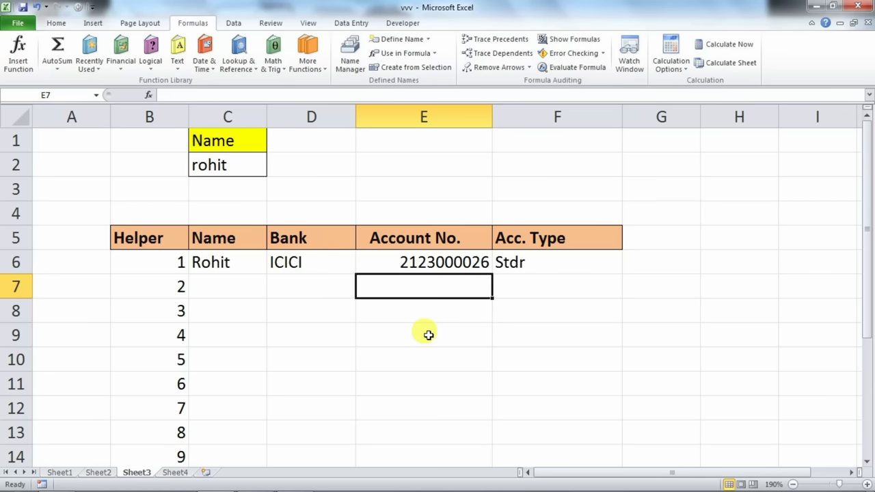
# - Fill the C6:F6 lookups down to row 18, listing Rohit's three accounts with #N/A below
pyautogui.click(533, 266)
pyautogui.moveTo(232, 258)
pyautogui.mouseDown()
pyautogui.moveTo(620, 276)
pyautogui.moveTo(606, 482)
pyautogui.mouseUp()
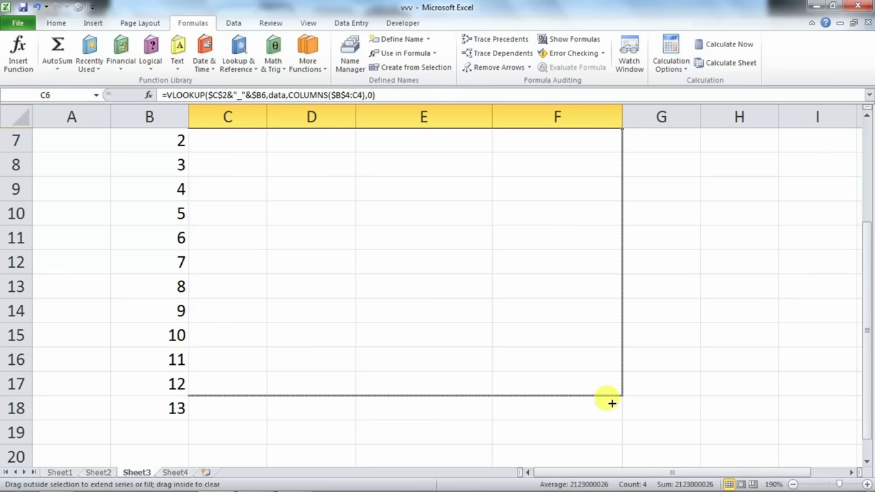
pyautogui.moveTo(605, 482); pyautogui.dragTo(607, 413)
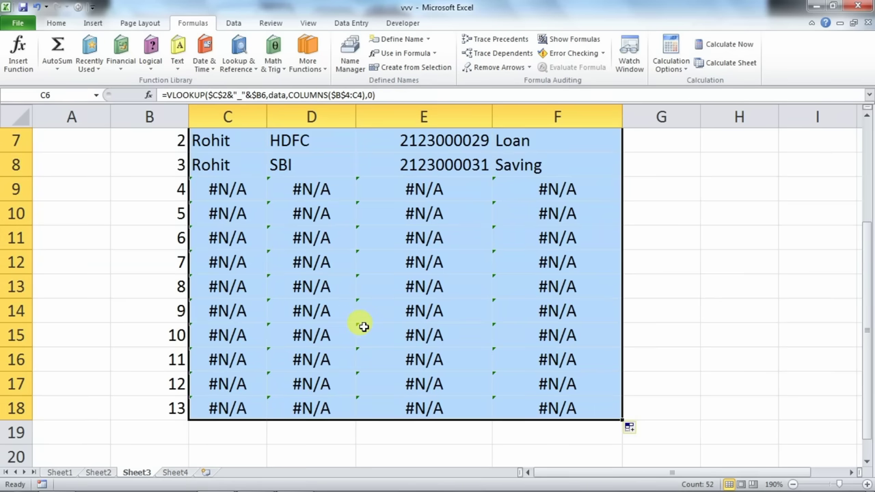
pyautogui.scroll(2, 362, 327)
pyautogui.click(218, 264)
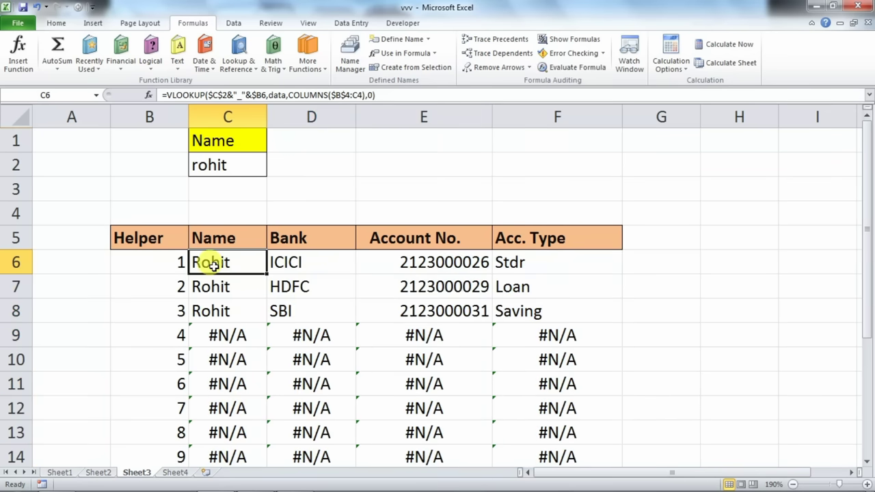
# - Wrap C6's lookup in IFERROR(…,"") so unmatched rows return a blank
pyautogui.doubleClick(214, 265)
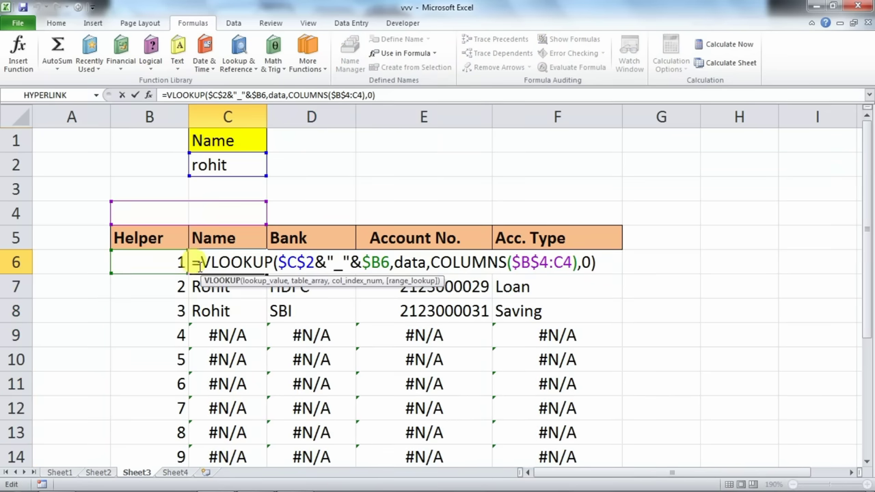
pyautogui.click(198, 264)
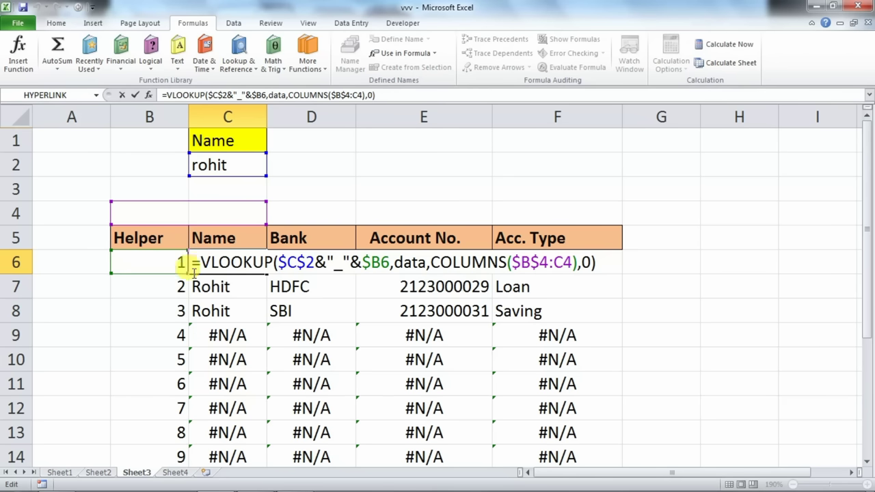
pyautogui.write('iferror')
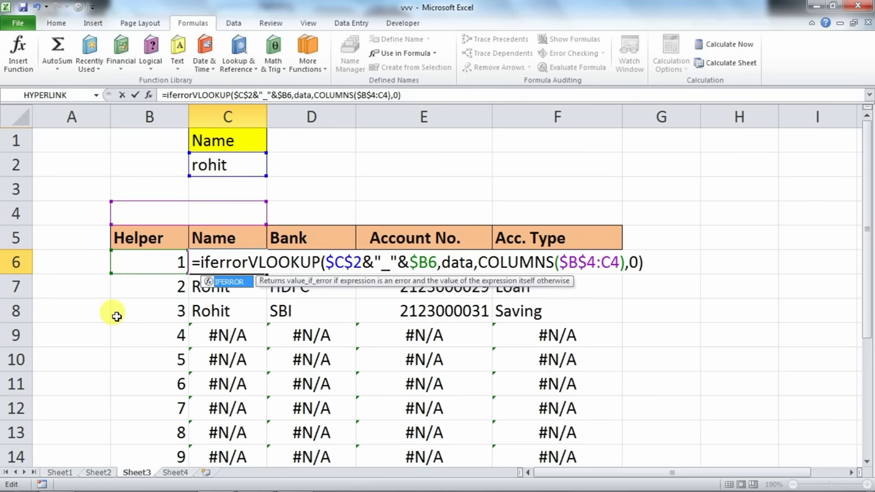
pyautogui.write('(')
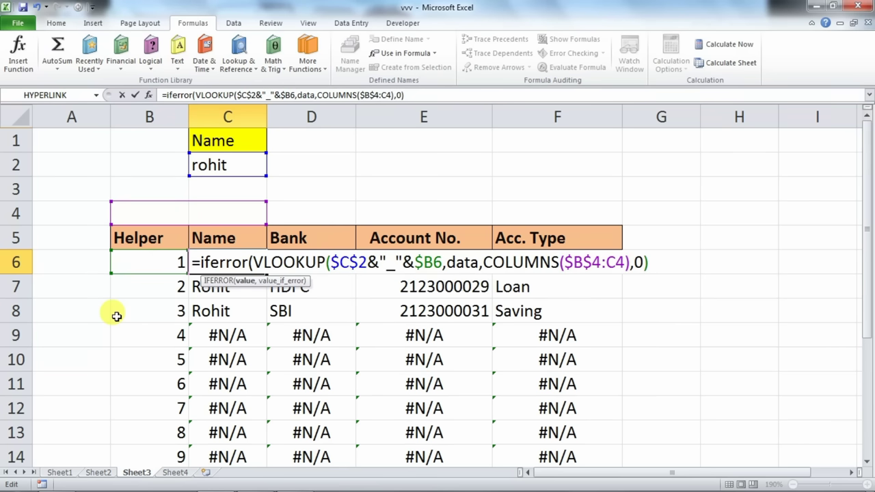
pyautogui.click(650, 262)
pyautogui.write(',""')
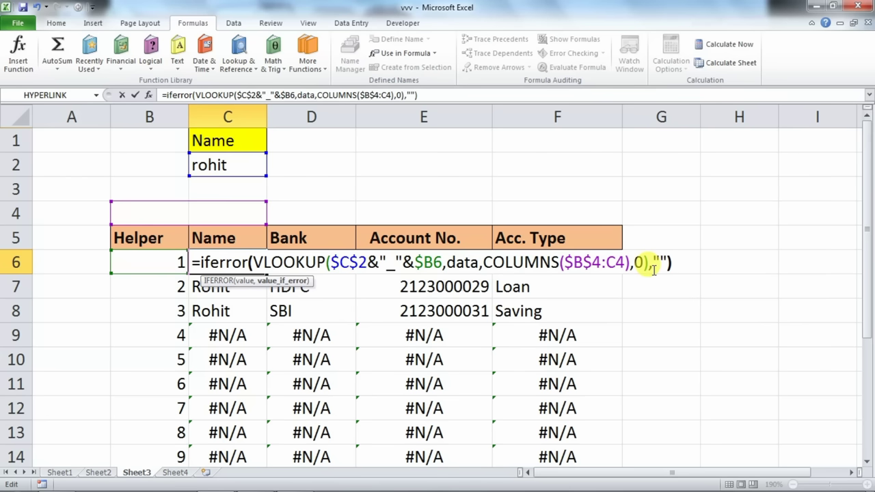
pyautogui.press('Return')
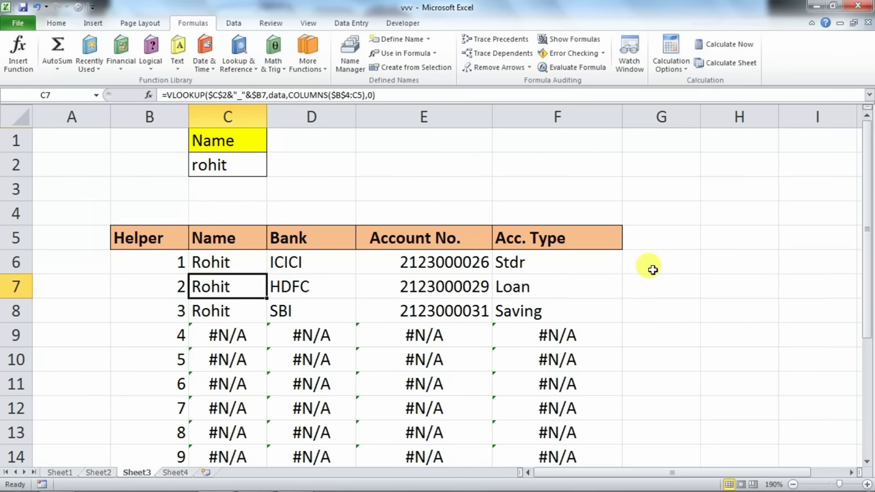
# - Copy the IFERROR formula from C6 across to F6 and down to row 18
pyautogui.click(235, 262)
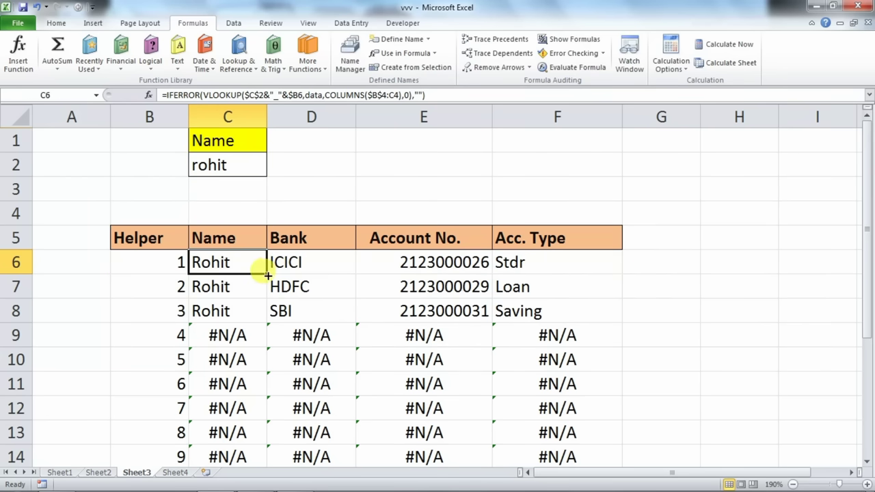
pyautogui.moveTo(267, 274)
pyautogui.mouseDown()
pyautogui.moveTo(622, 277)
pyautogui.moveTo(628, 450)
pyautogui.moveTo(627, 419)
pyautogui.mouseUp()
pyautogui.scroll(2, 590, 401)
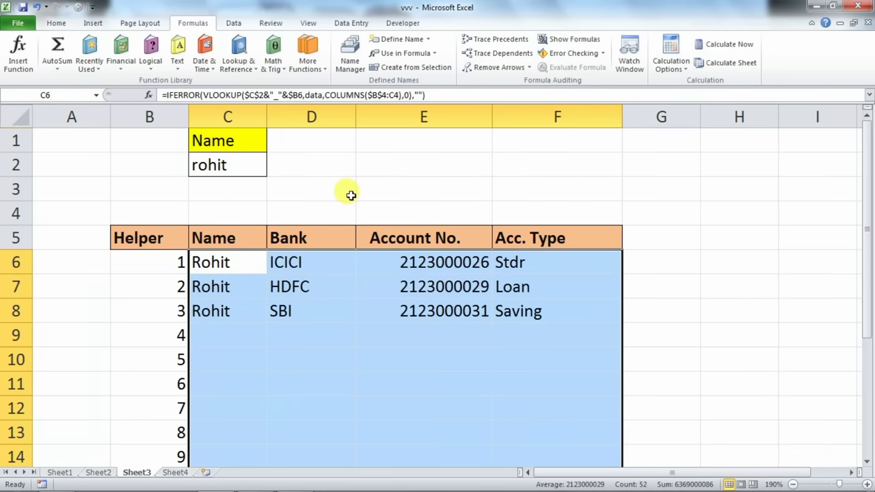
# - Hide the Helper column B on Sheet3
pyautogui.click(123, 116)
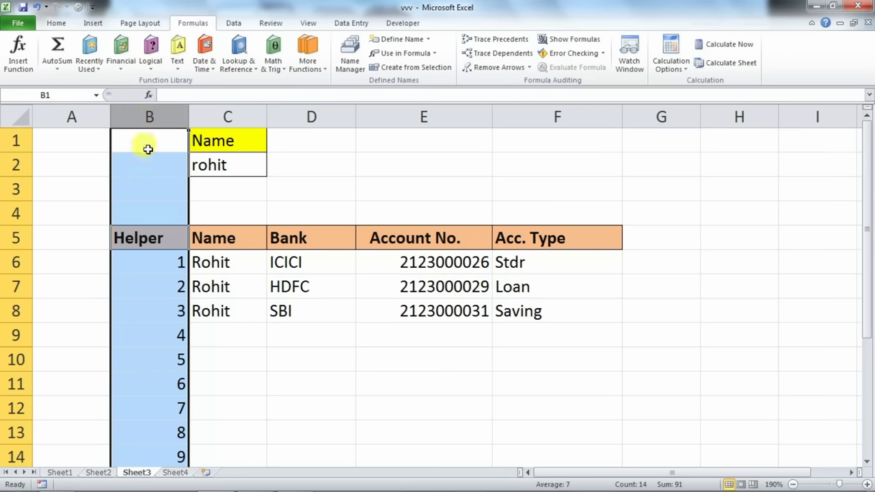
pyautogui.rightClick(145, 116)
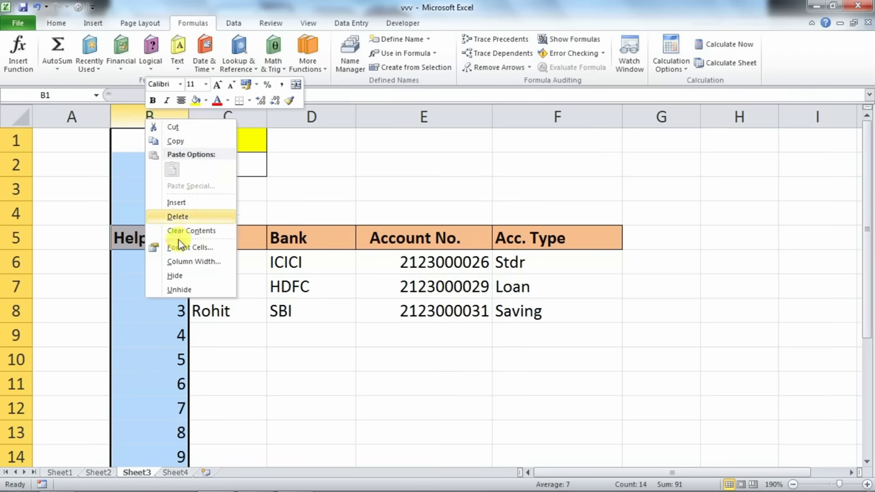
pyautogui.click(176, 277)
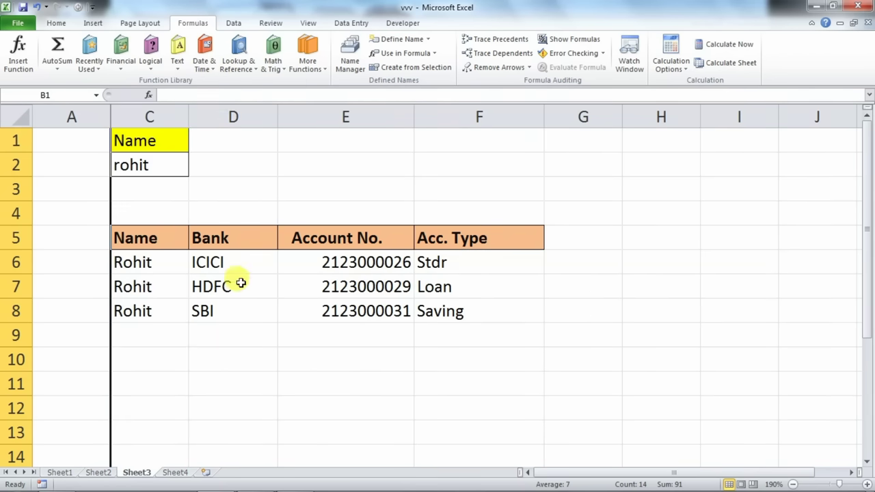
pyautogui.click(243, 332)
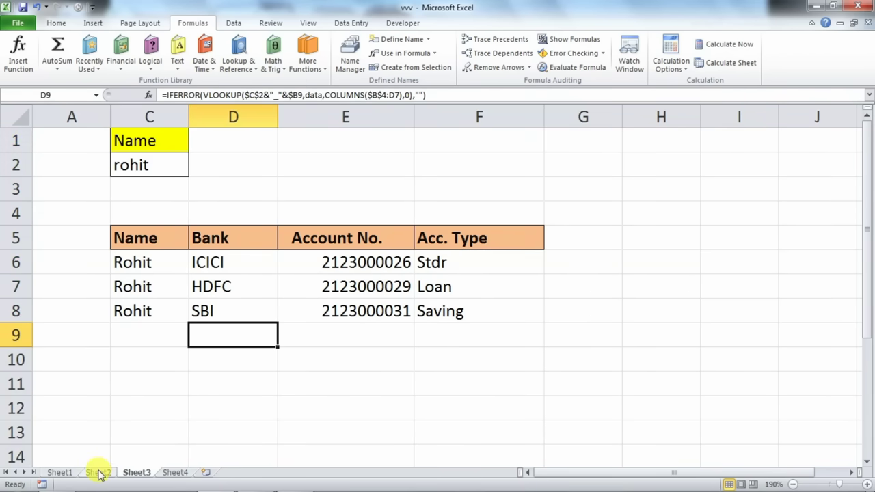
# - Hide Sheet2's Helper column B and return to the Sheet3 lookup table
pyautogui.click(98, 472)
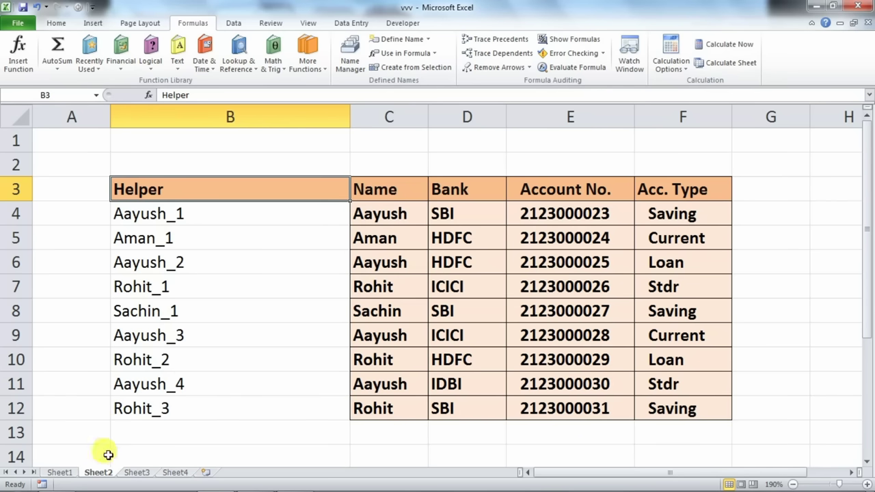
pyautogui.rightClick(213, 115)
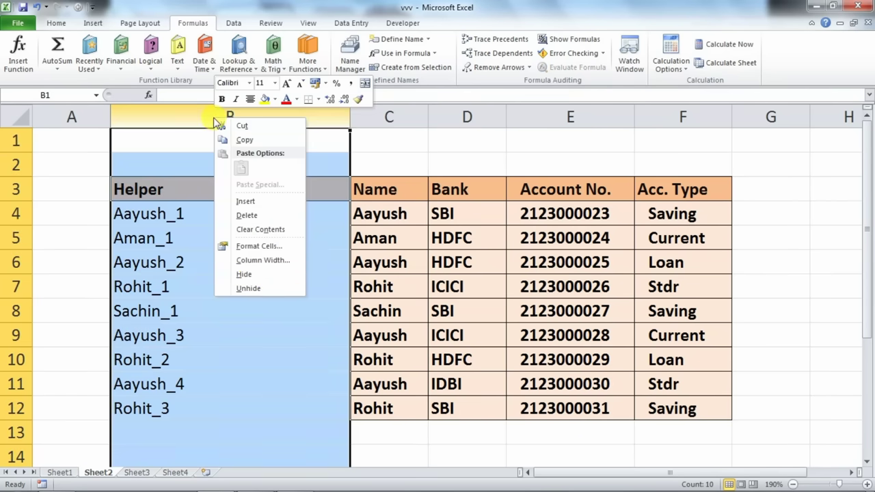
pyautogui.click(248, 275)
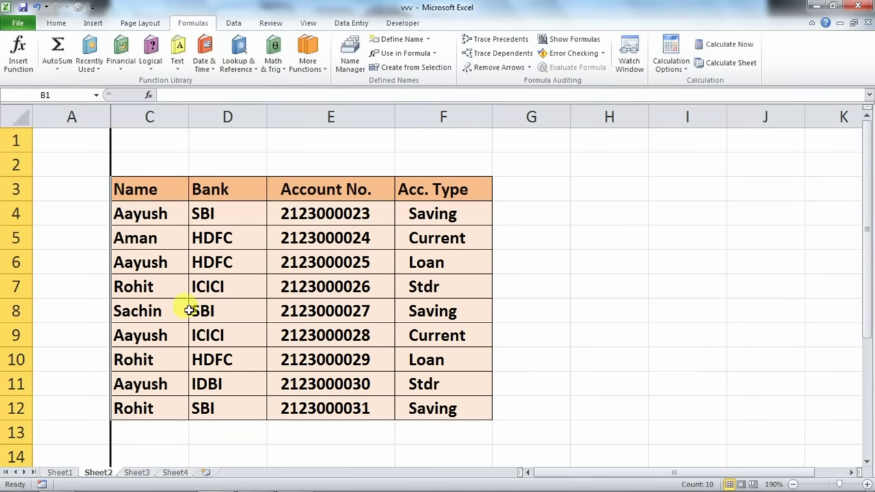
pyautogui.click(134, 473)
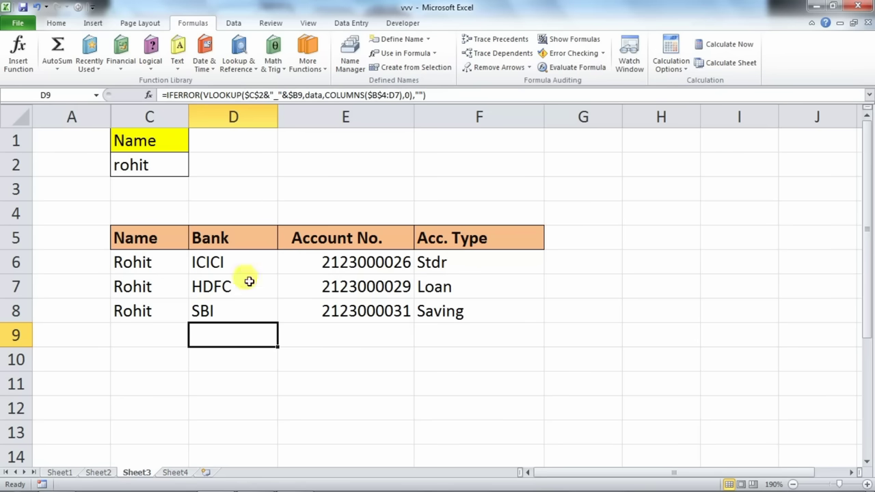
pyautogui.click(165, 165)
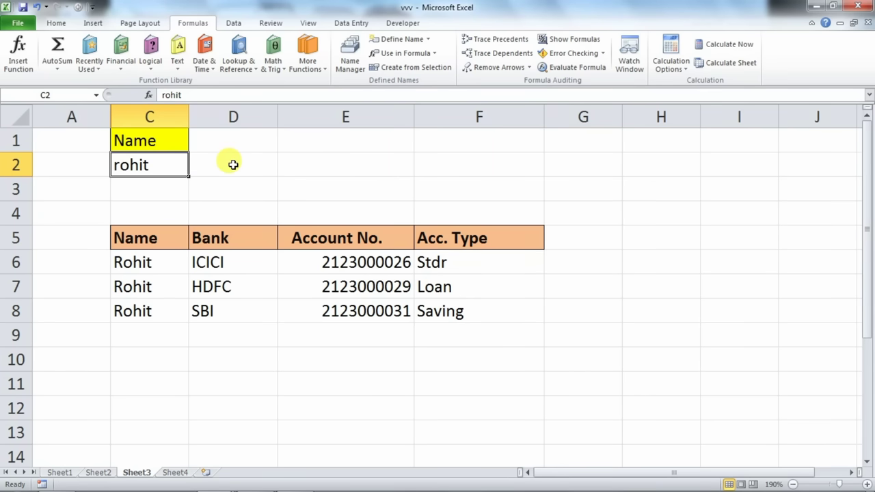
pyautogui.write('ayush')
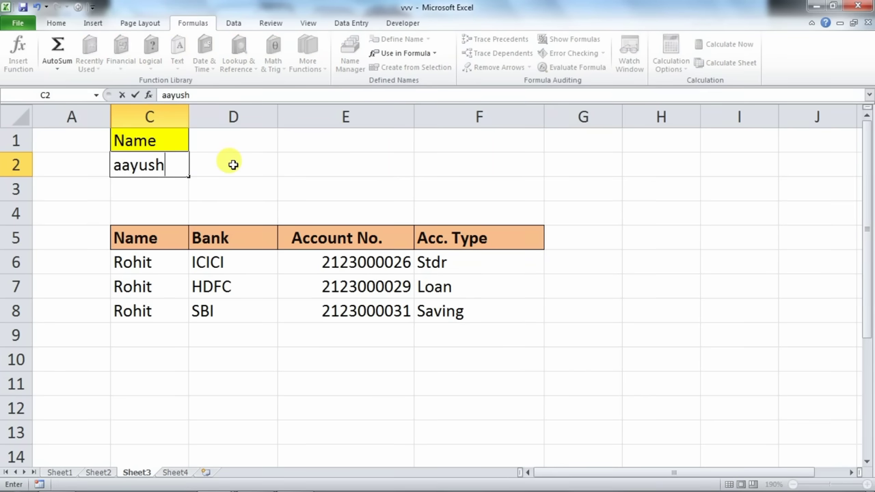
pyautogui.press('Return')
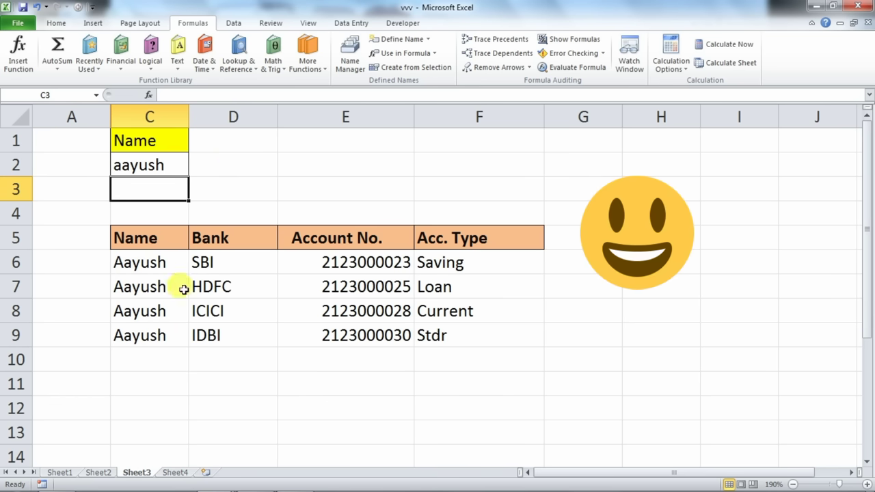
pyautogui.click(141, 164)
pyautogui.write('rohi')
pyautogui.click(302, 174)
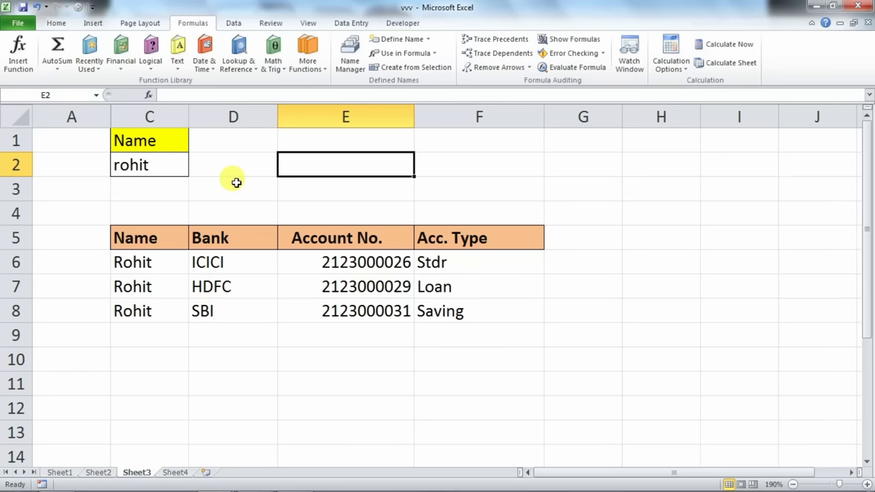
pyautogui.click(97, 473)
pyautogui.moveTo(151, 189); pyautogui.dragTo(129, 313)
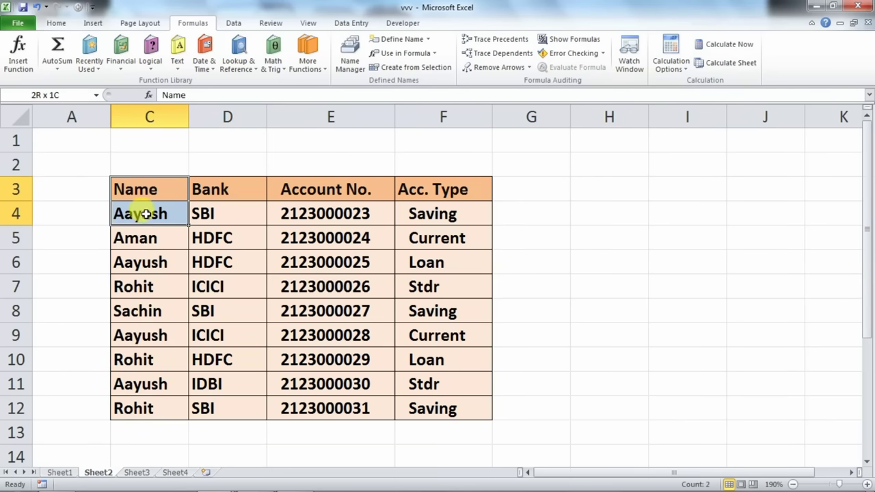
pyautogui.moveTo(130, 313); pyautogui.dragTo(135, 234)
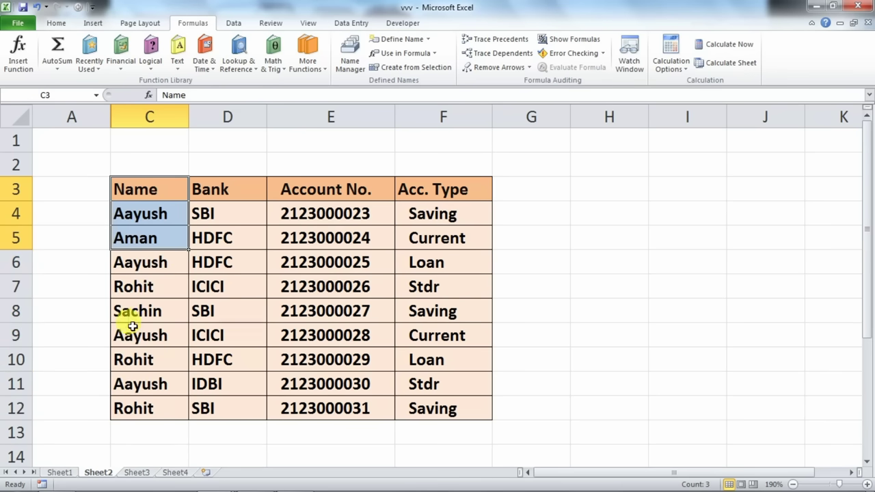
pyautogui.click(136, 472)
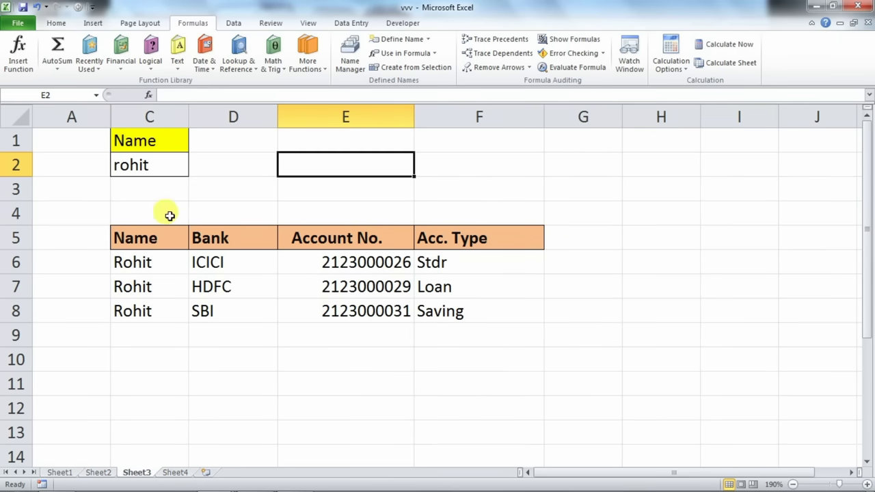